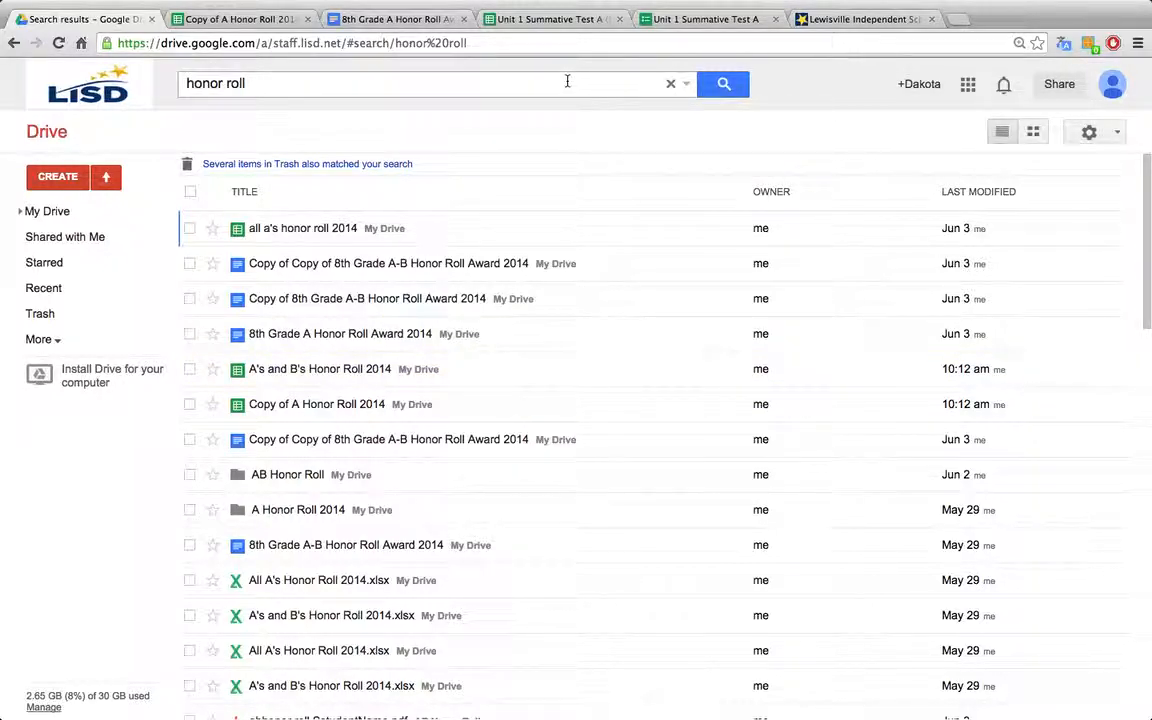
Step: Look through the Unit 1 Summative Test A form, from the student details to the Writing Response question
click(694, 24)
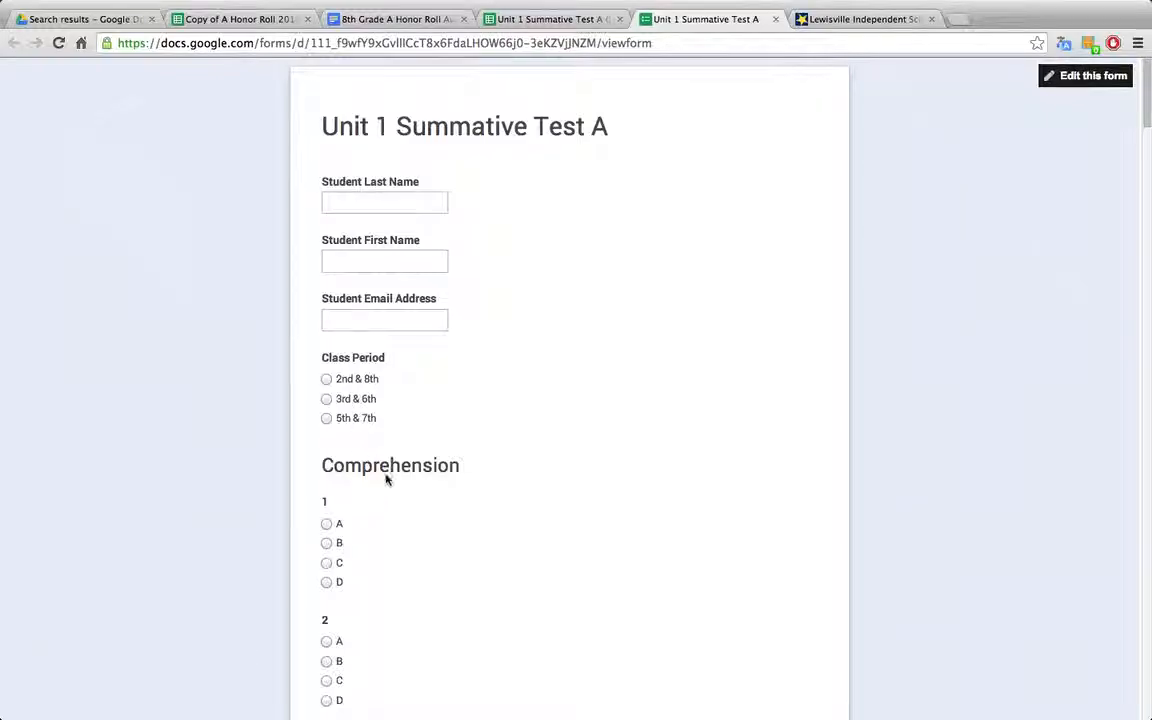
scroll(400, 465, down, 5)
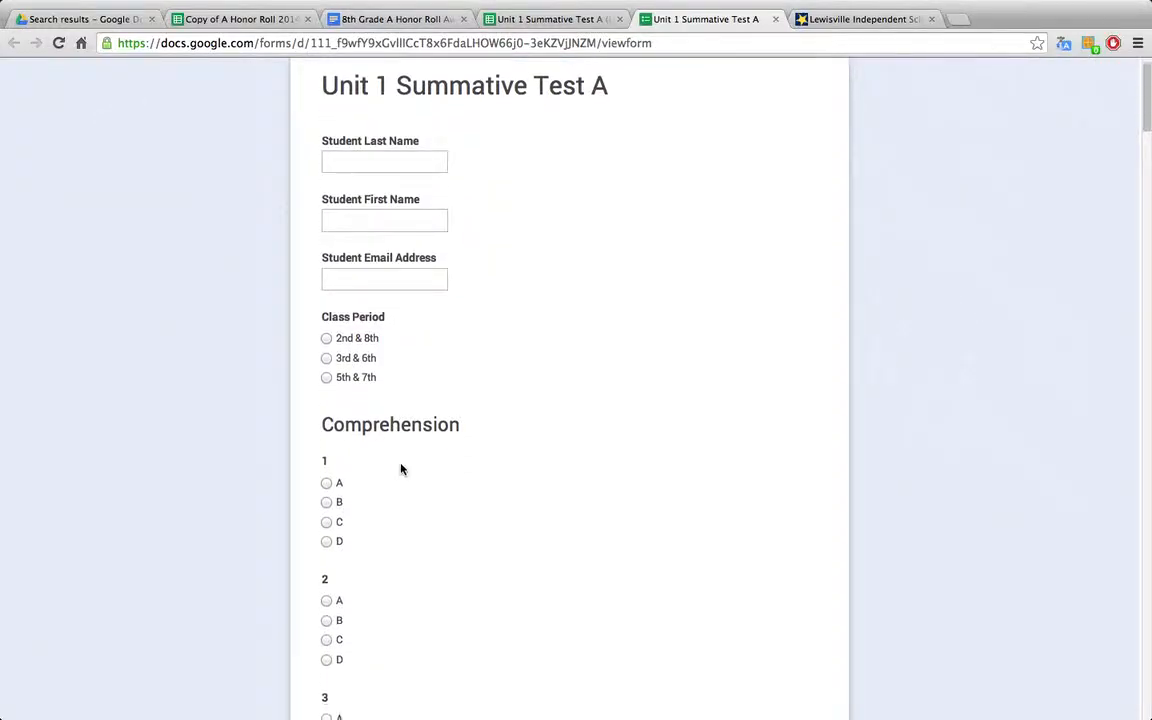
scroll(400, 469, down, 1)
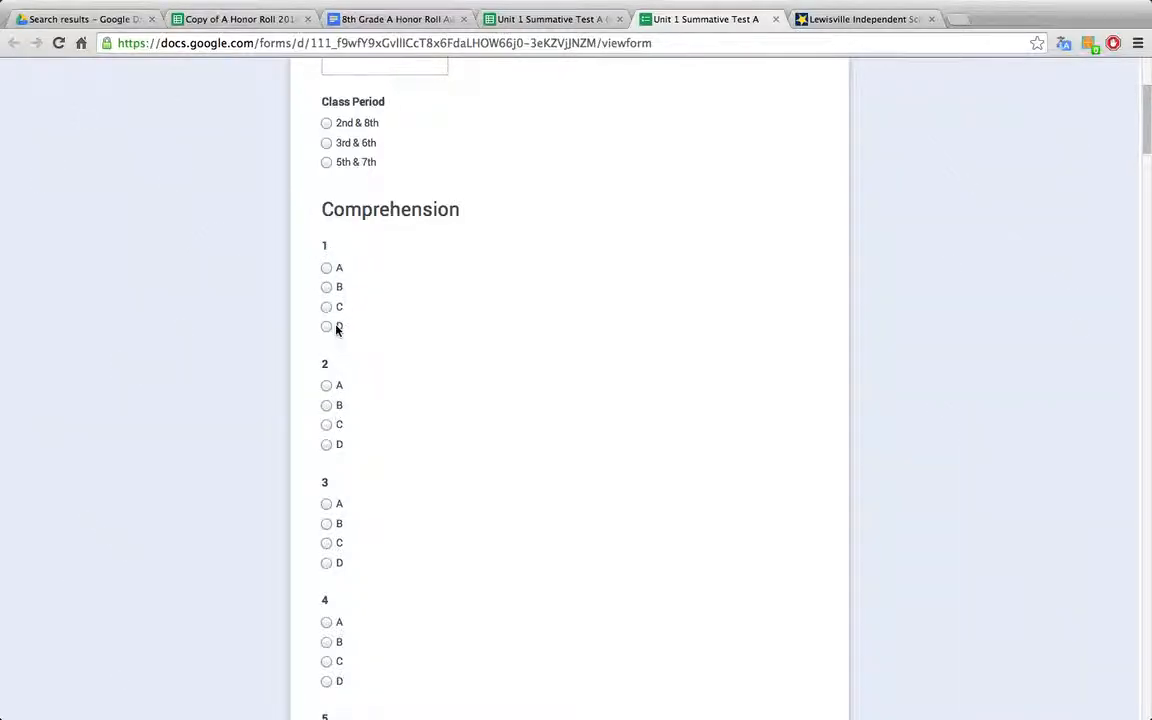
scroll(381, 329, down, 12)
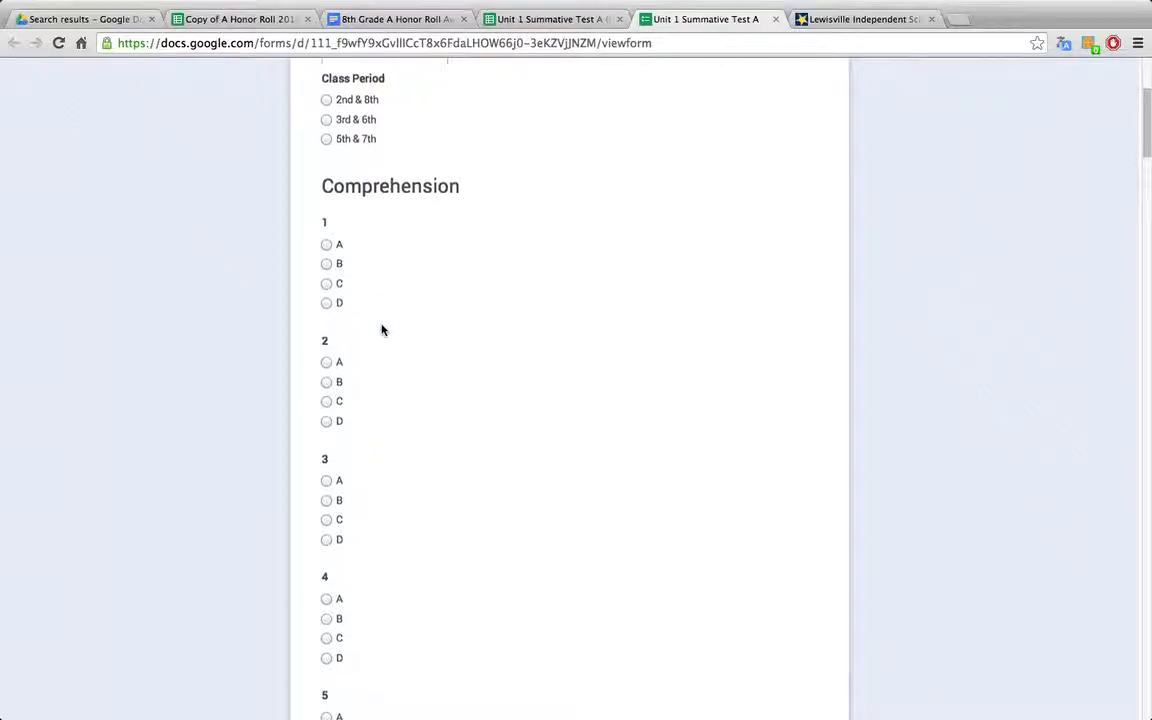
scroll(381, 322, down, 4)
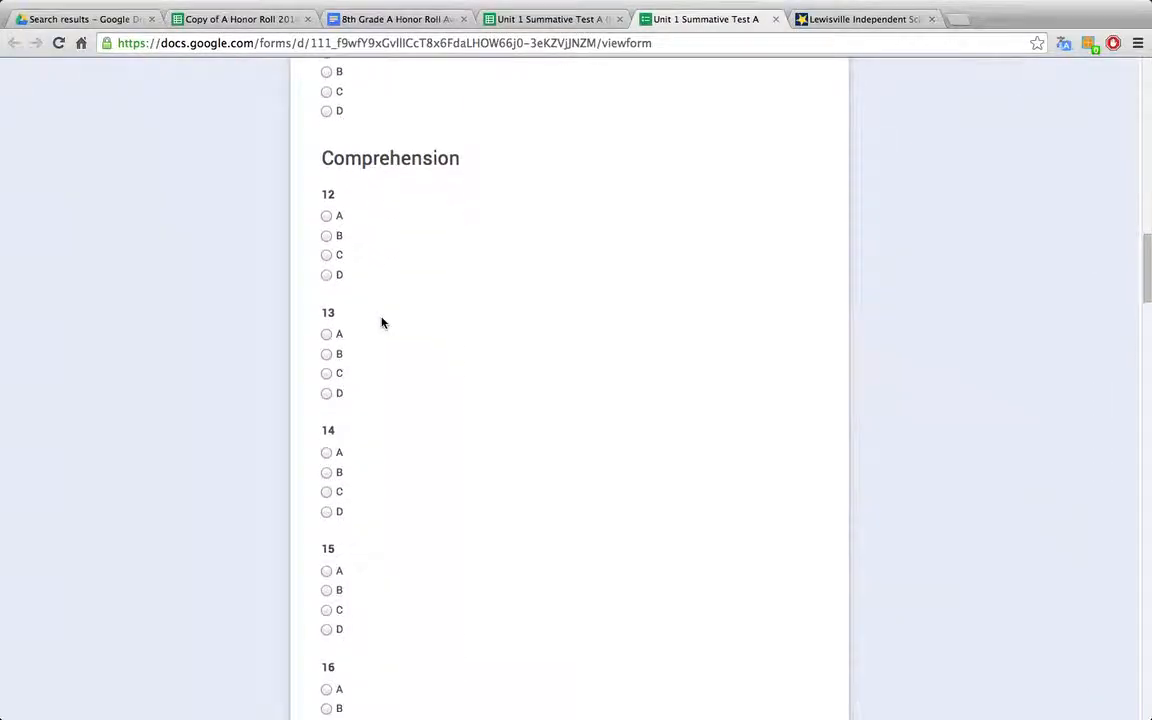
scroll(393, 218, down, 18)
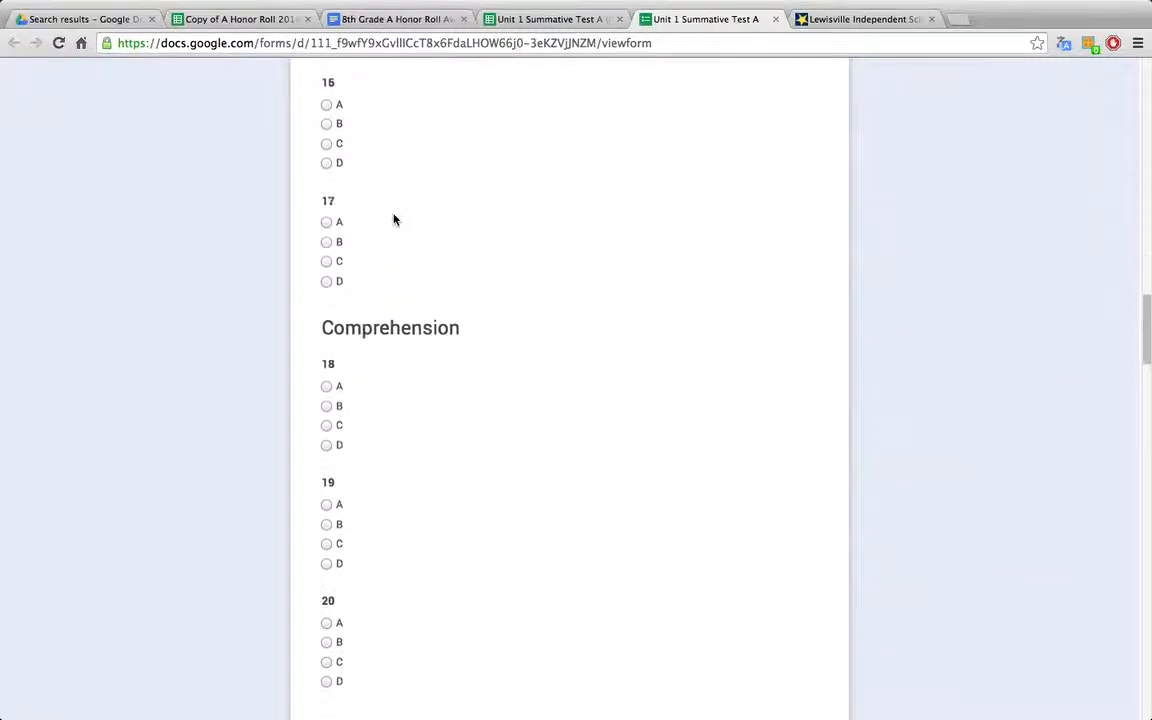
scroll(400, 317, down, 2)
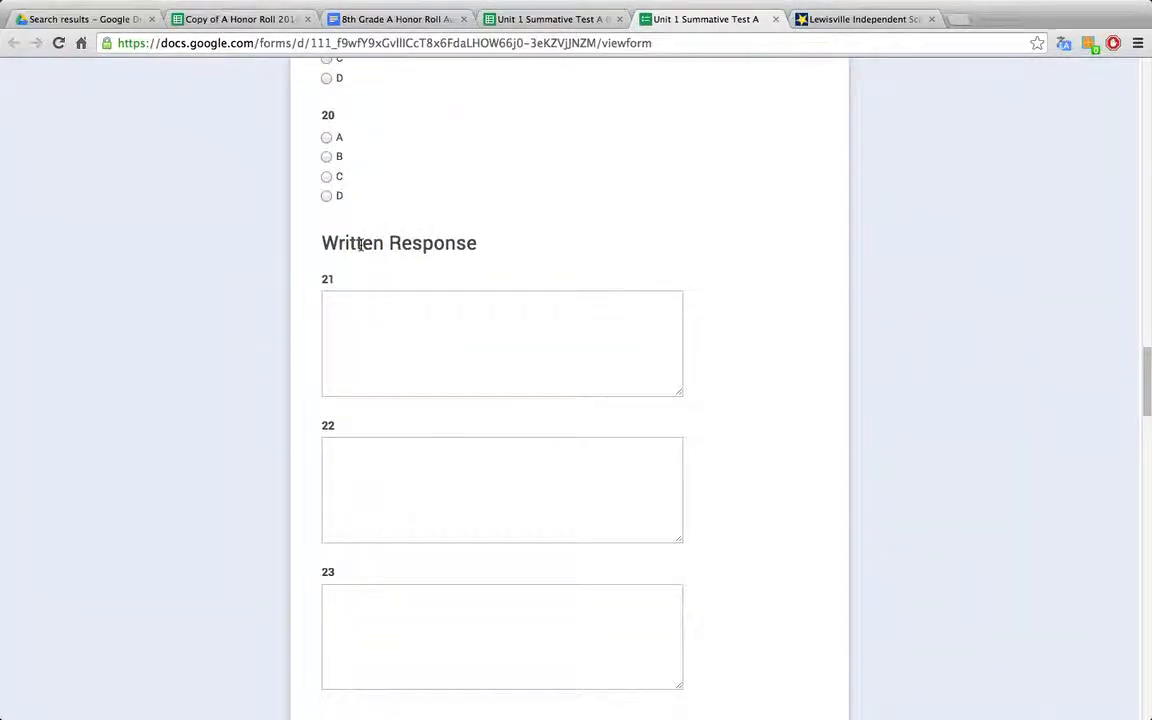
scroll(414, 337, down, 3)
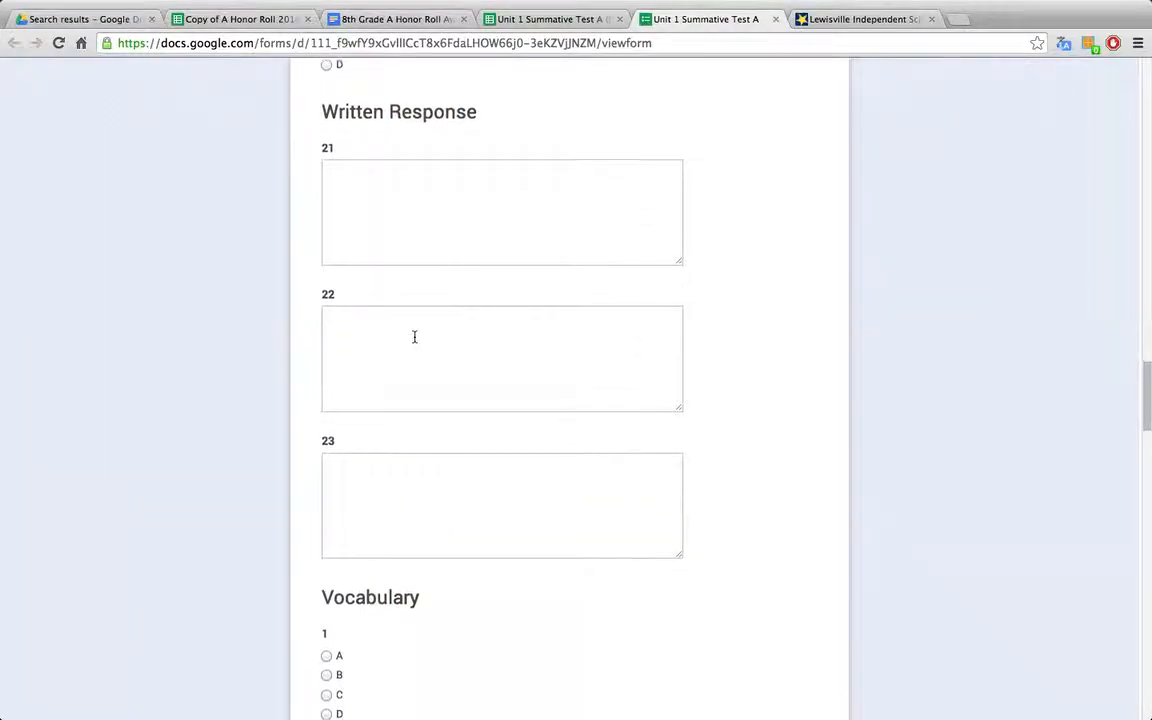
scroll(414, 337, down, 10)
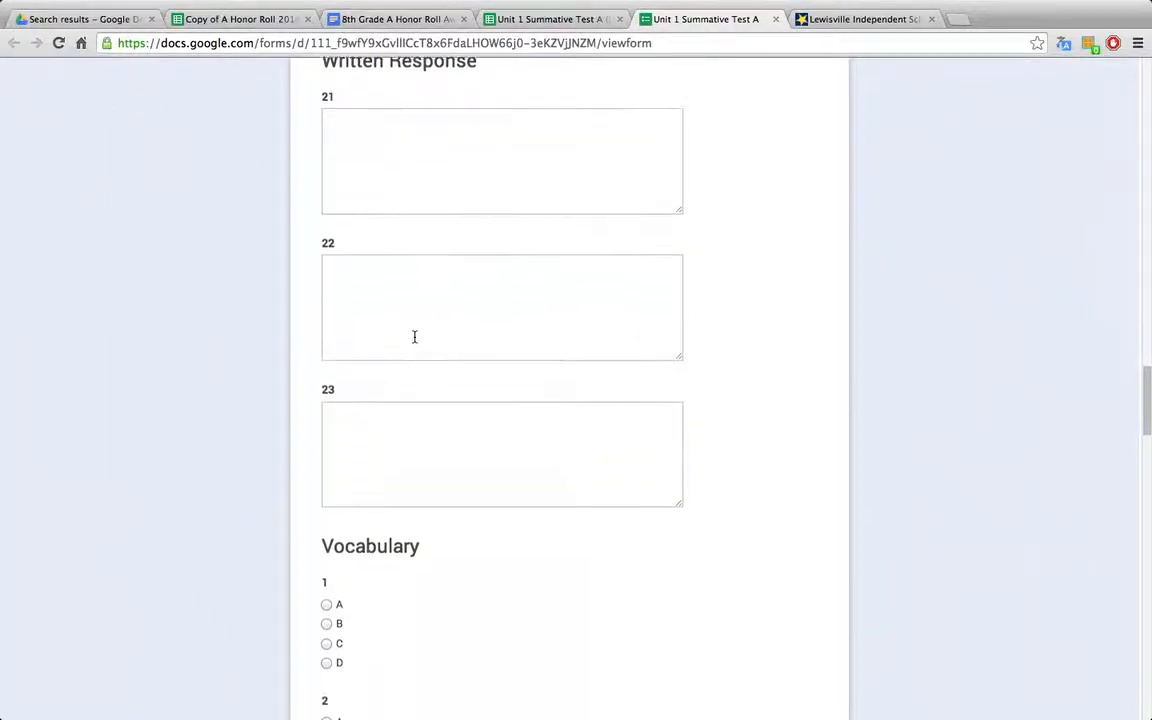
scroll(414, 342, down, 19)
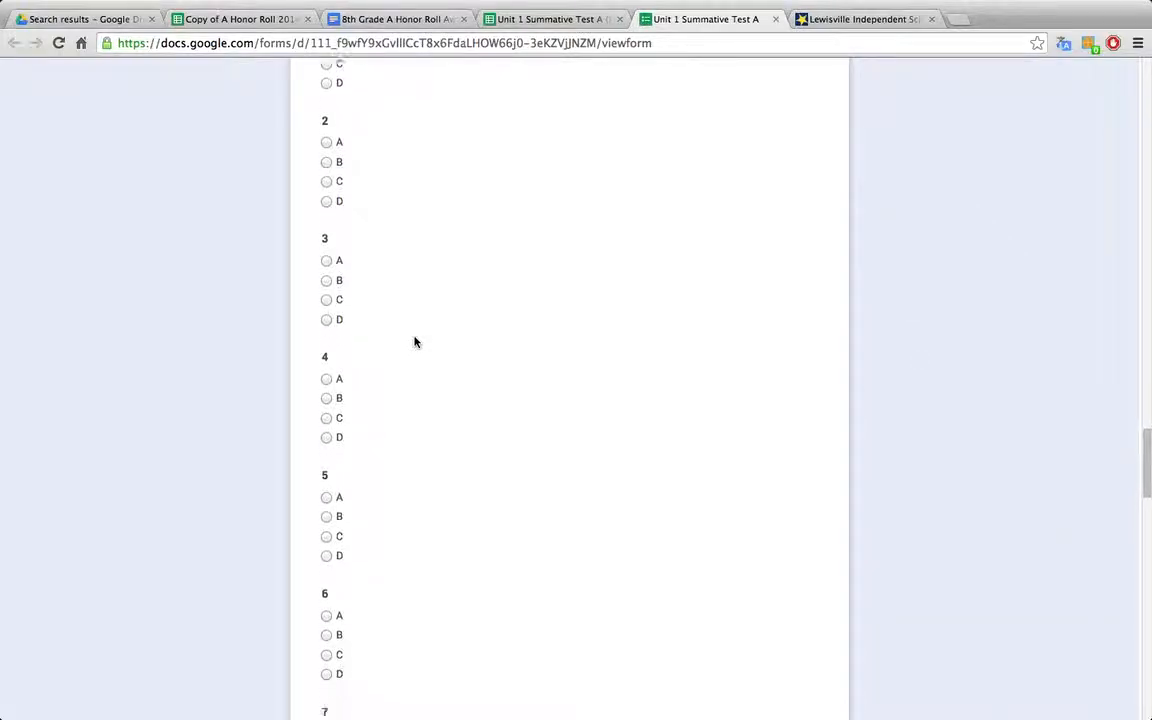
scroll(414, 340, up, 4)
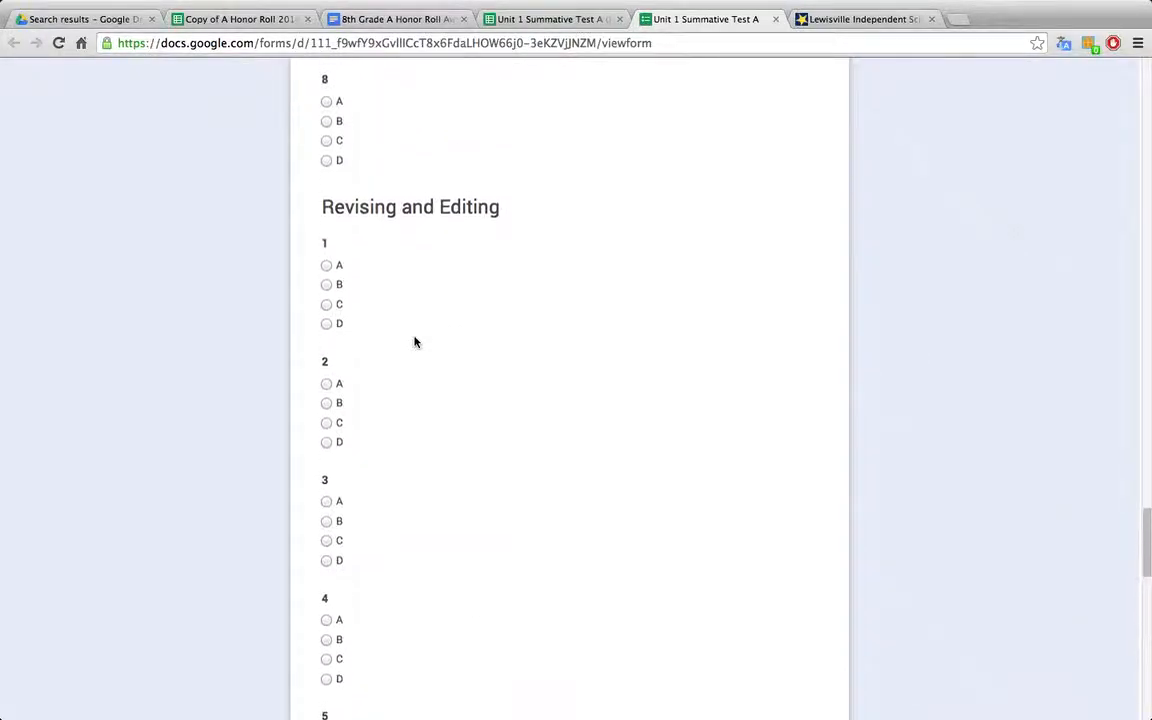
scroll(516, 388, down, 5)
scroll(516, 388, down, 20)
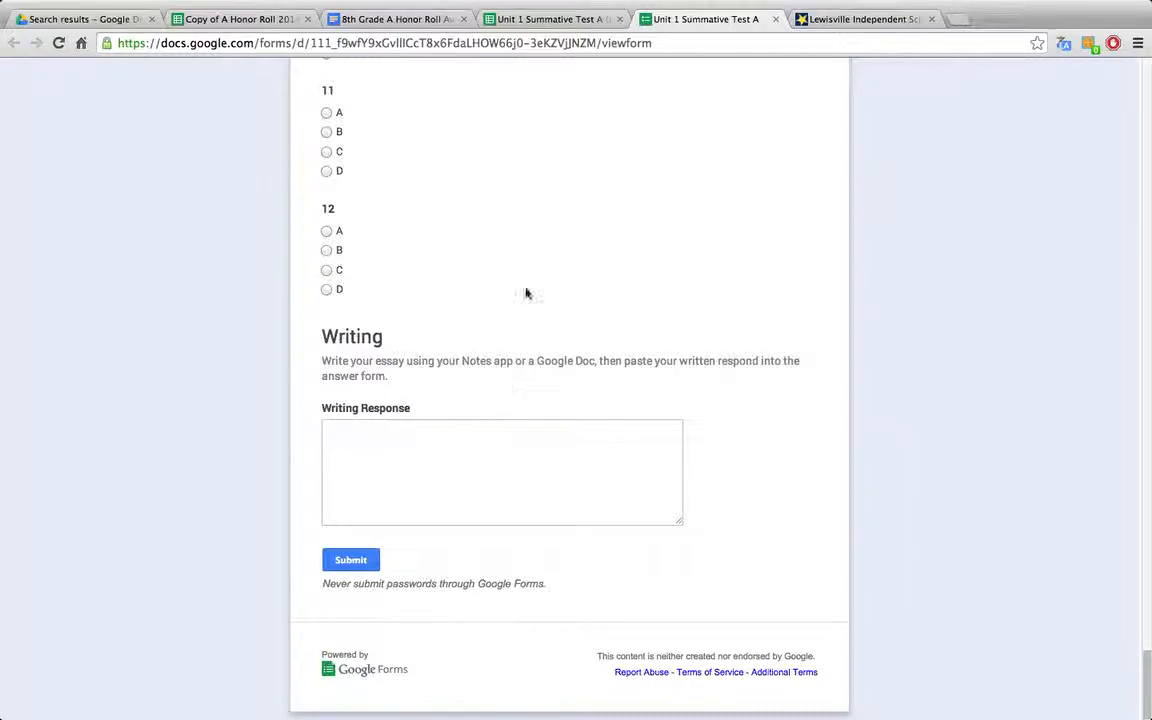
scroll(598, 207, up, 20)
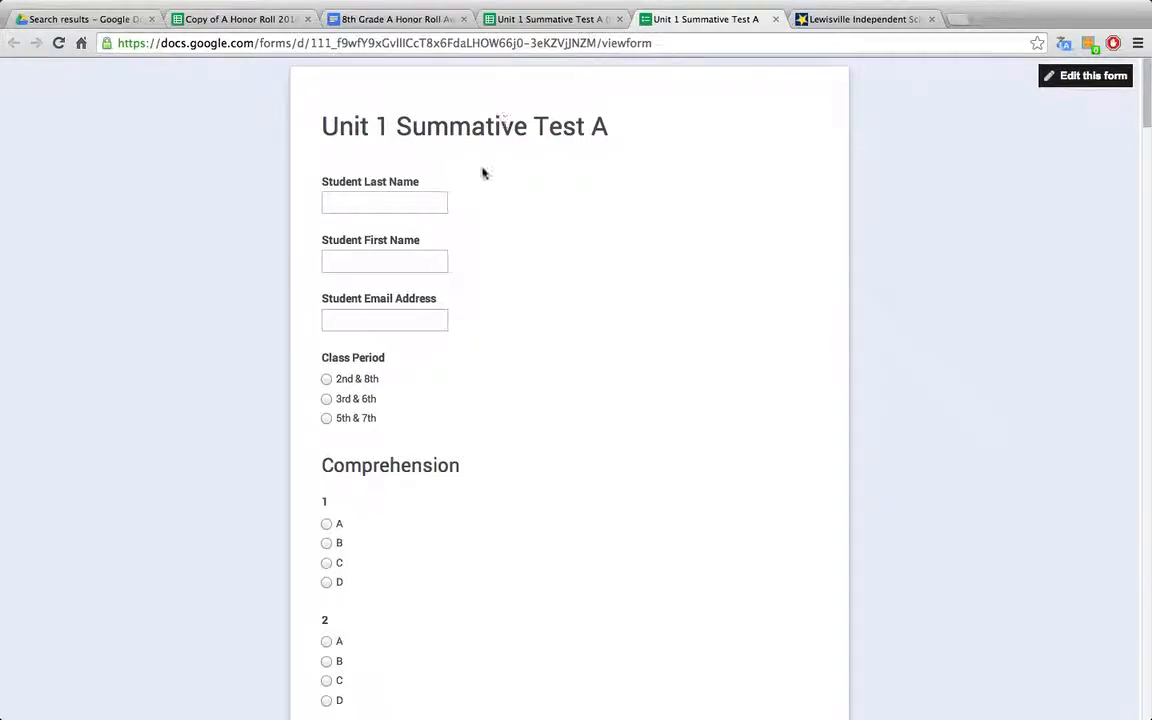
Step: Open the Unit 1 Summative Test A (Responses) spreadsheet and examine the first submission in row 2
click(557, 20)
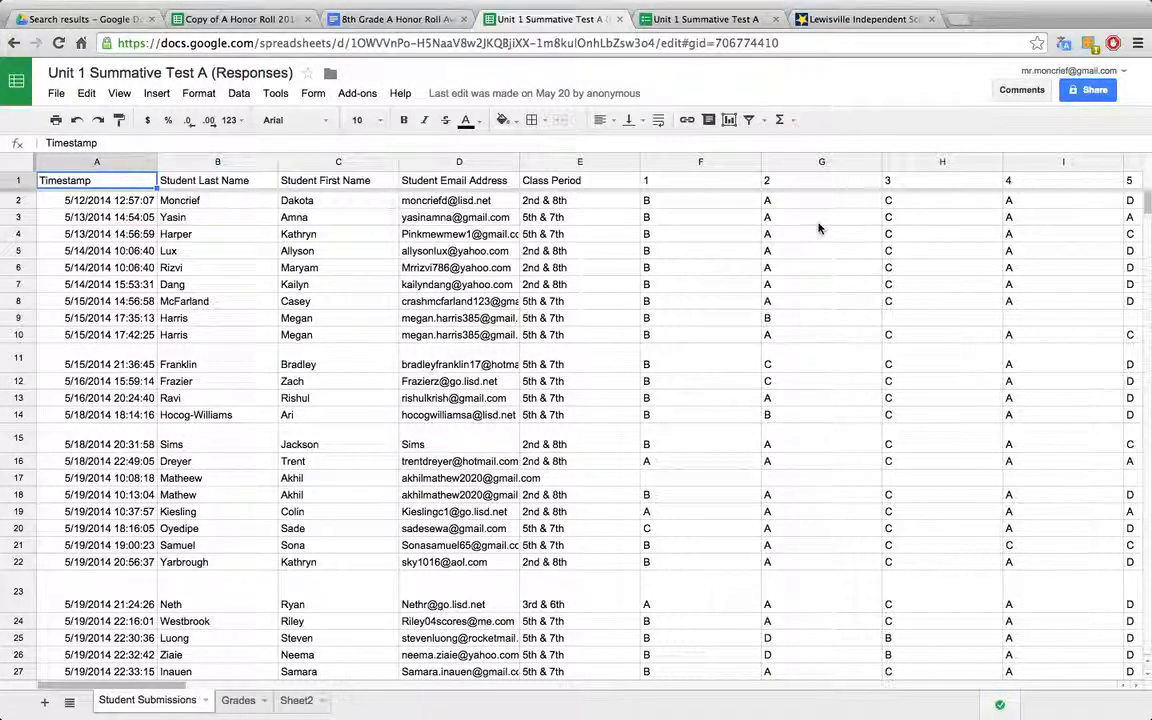
click(18, 199)
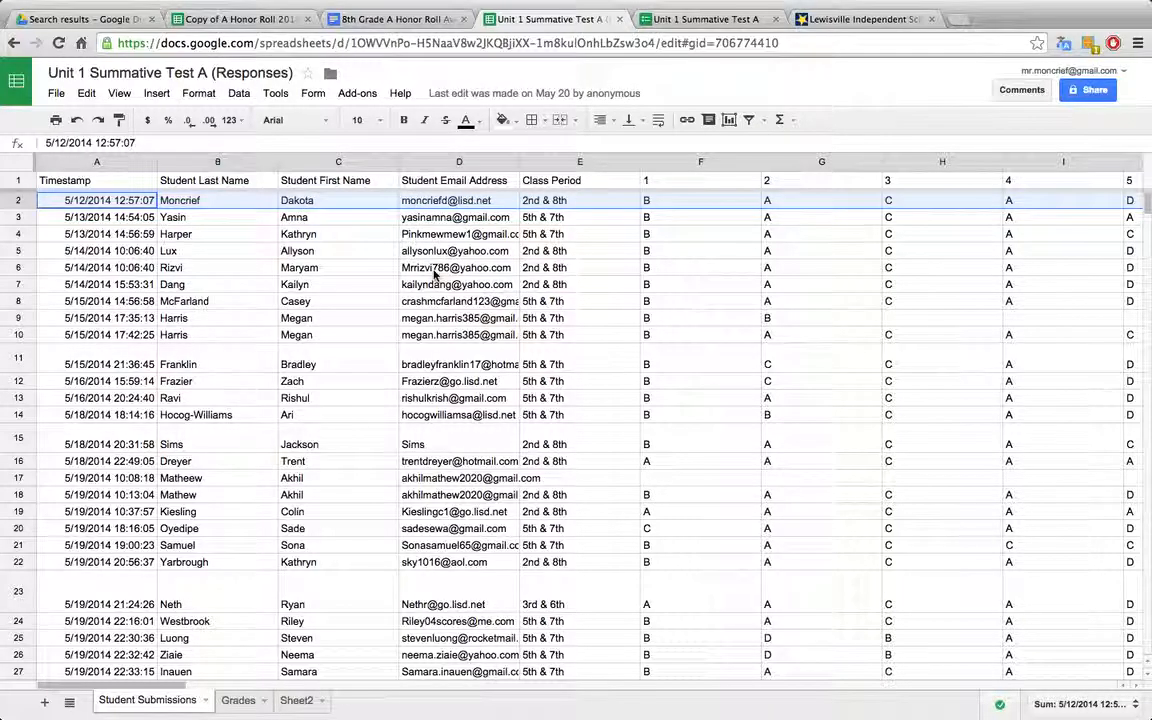
click(71, 203)
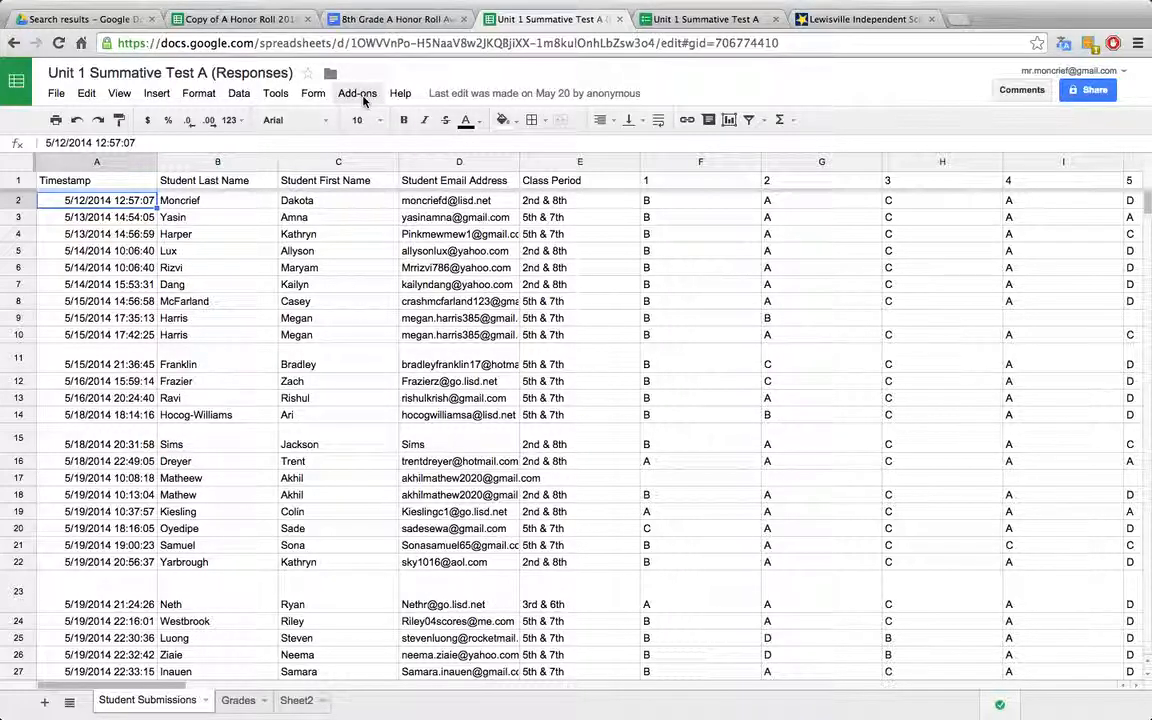
Step: View the gallery of available spreadsheet add-ons, including Flubaroo, and close it
click(360, 95)
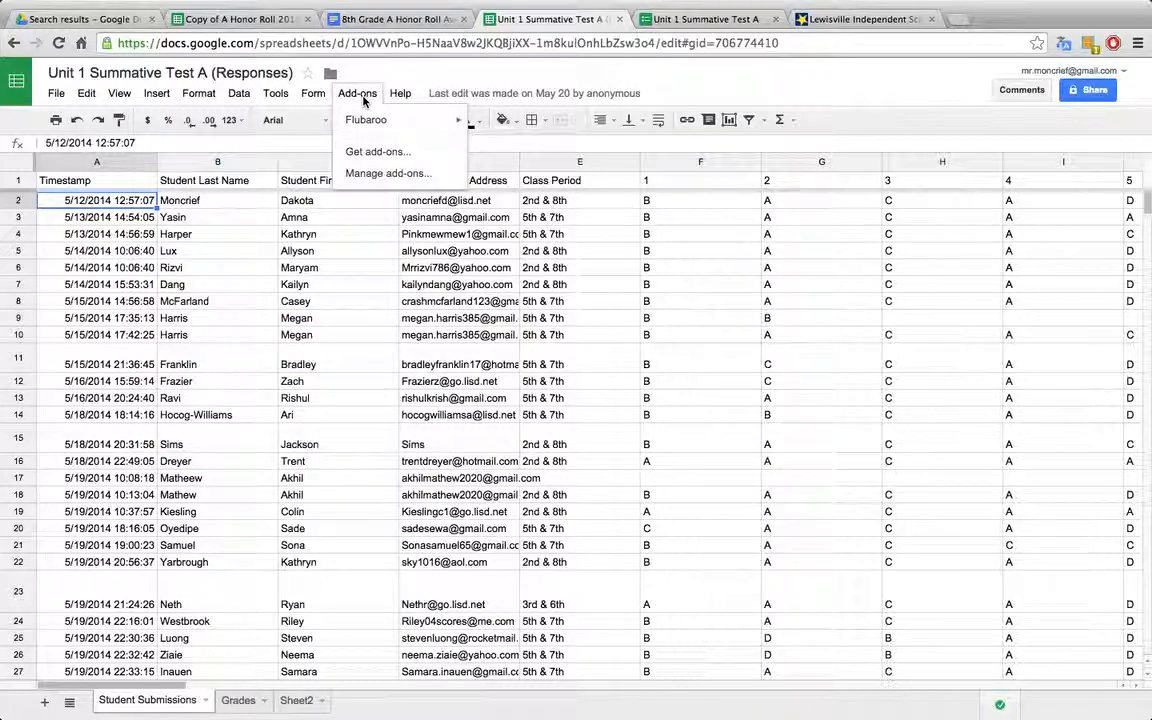
click(379, 154)
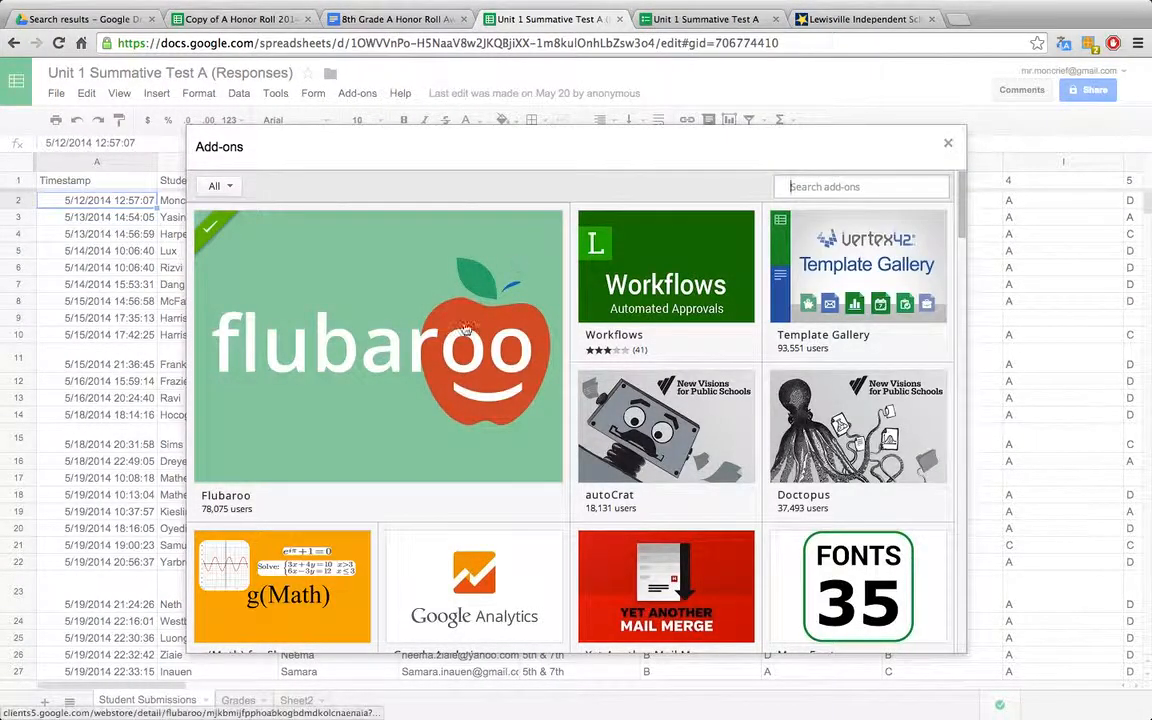
mouse_move(465, 330)
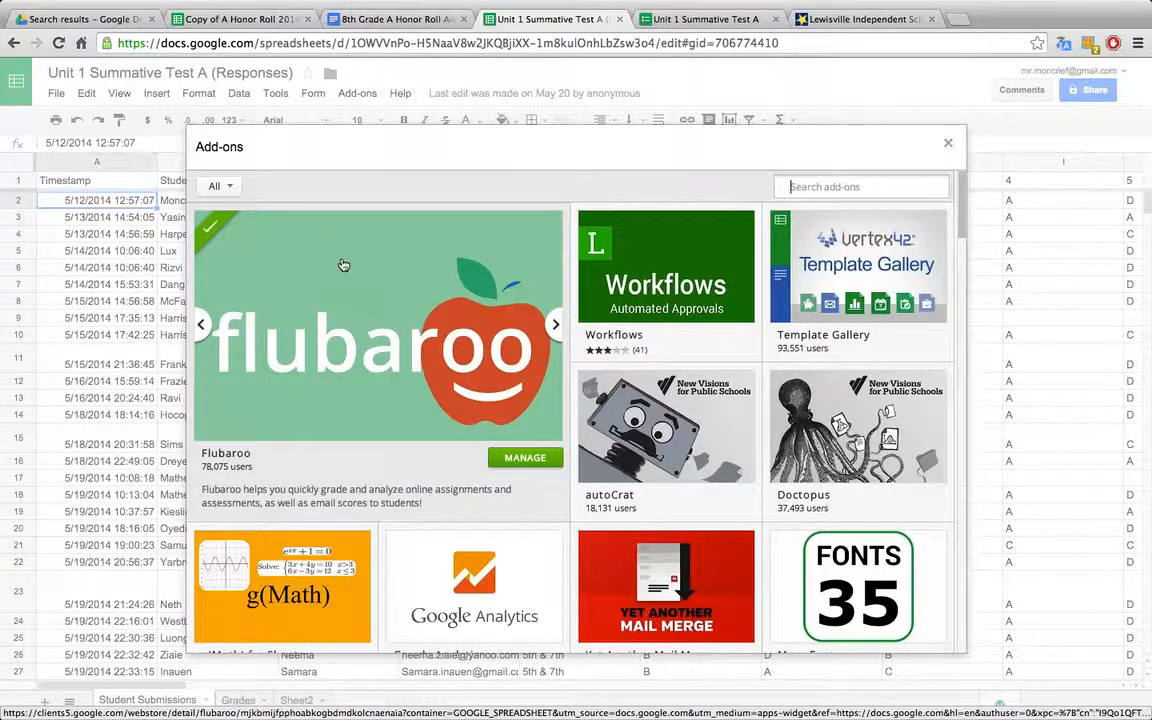
click(948, 143)
Step: Start Flubaroo's Grade Assignment on the submissions and agree to replace the existing grades
click(357, 93)
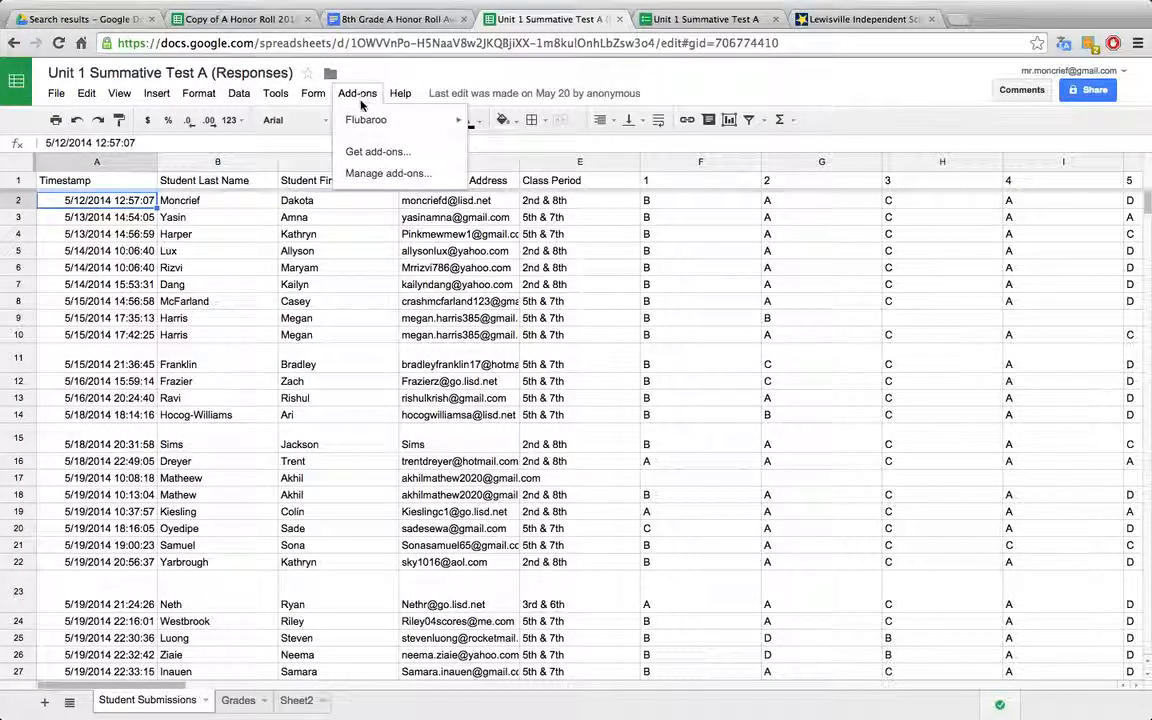
mouse_move(379, 125)
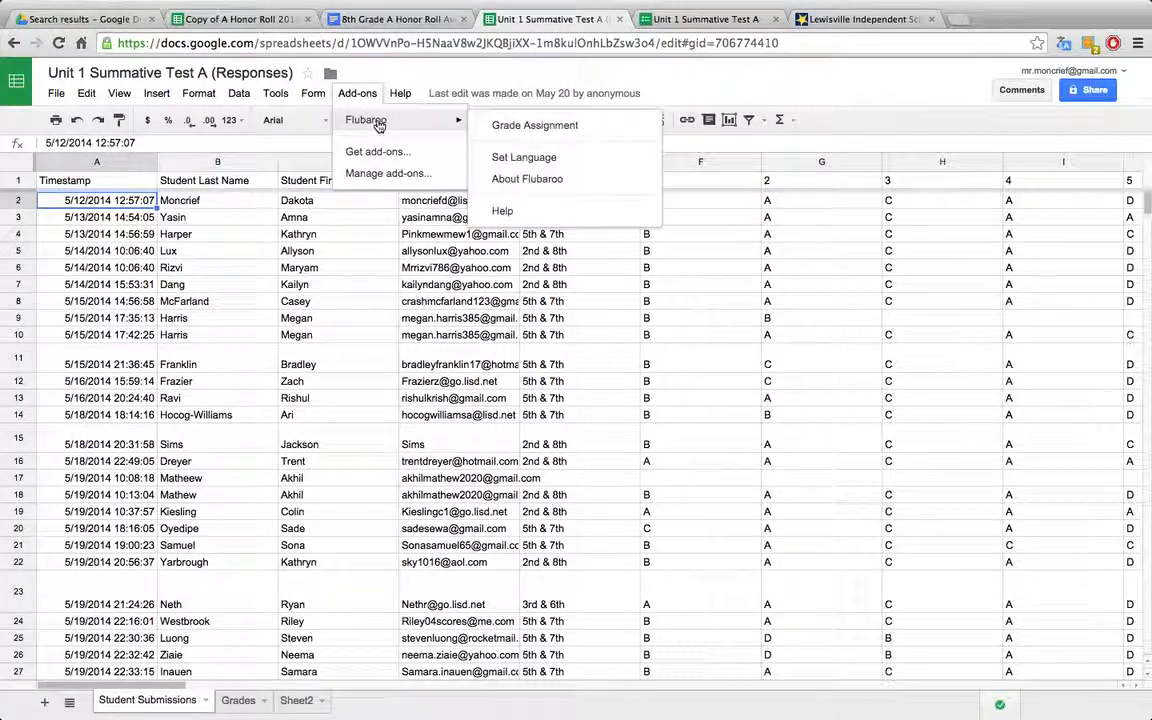
click(551, 128)
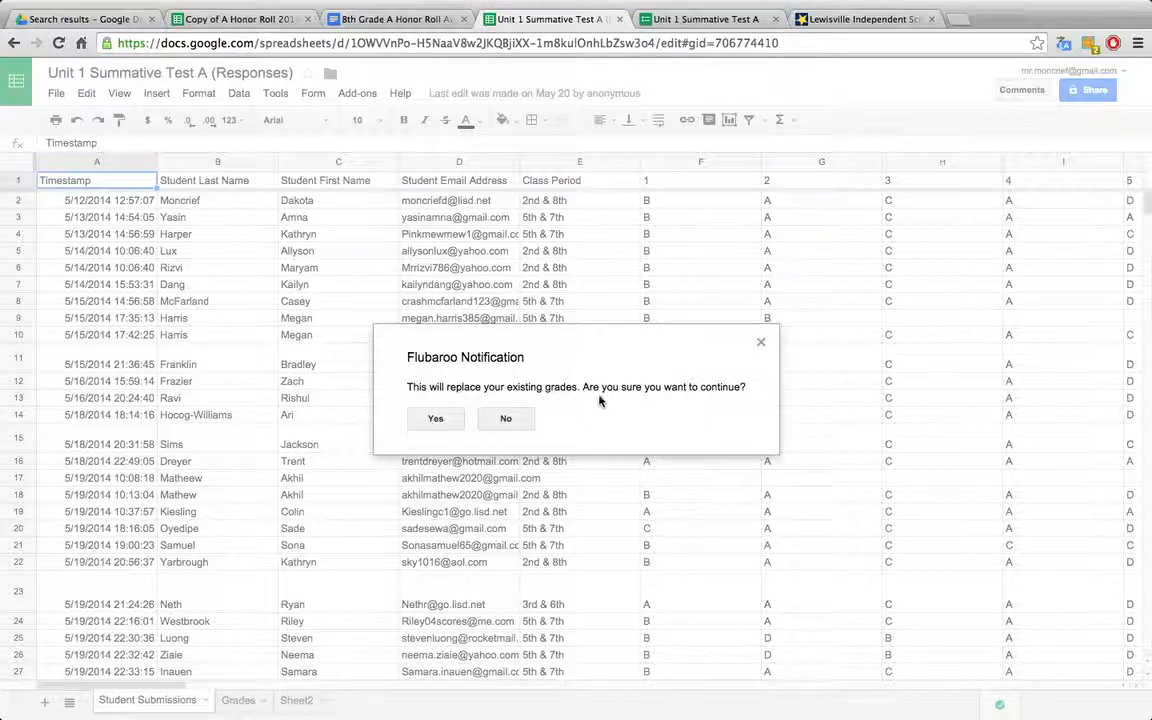
click(435, 418)
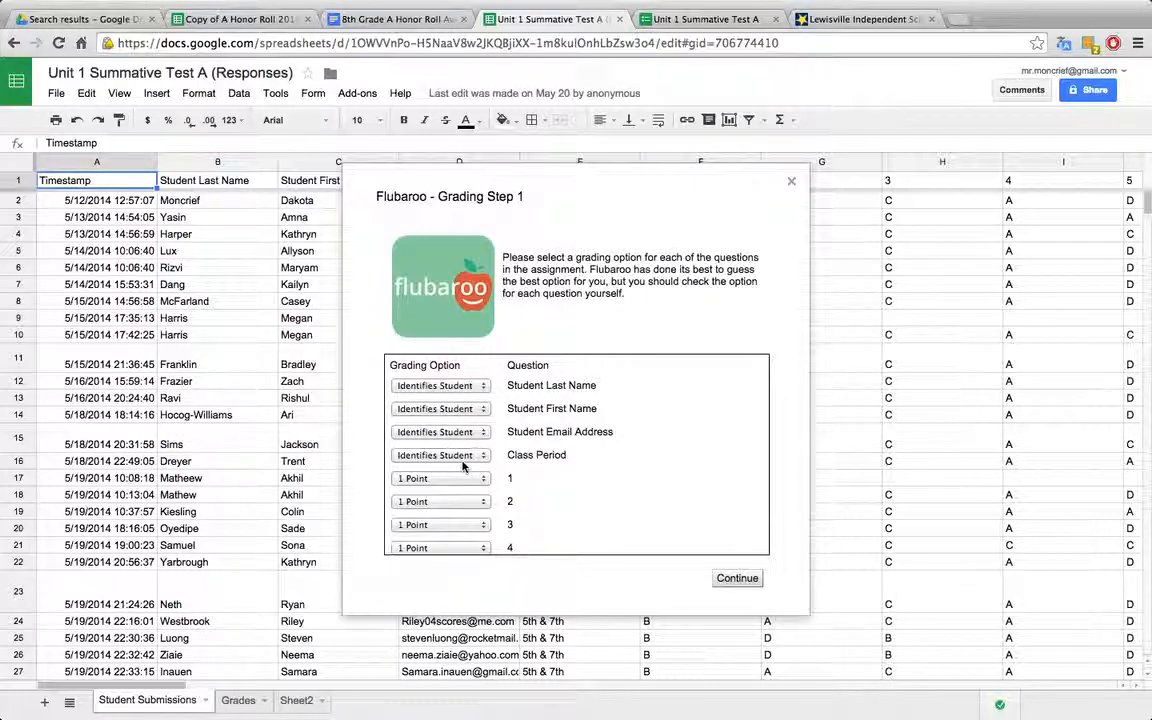
Step: Set the grading option of the Writing Response question to Skip Grading and continue to the answer key selection
scroll(459, 508, down, 3)
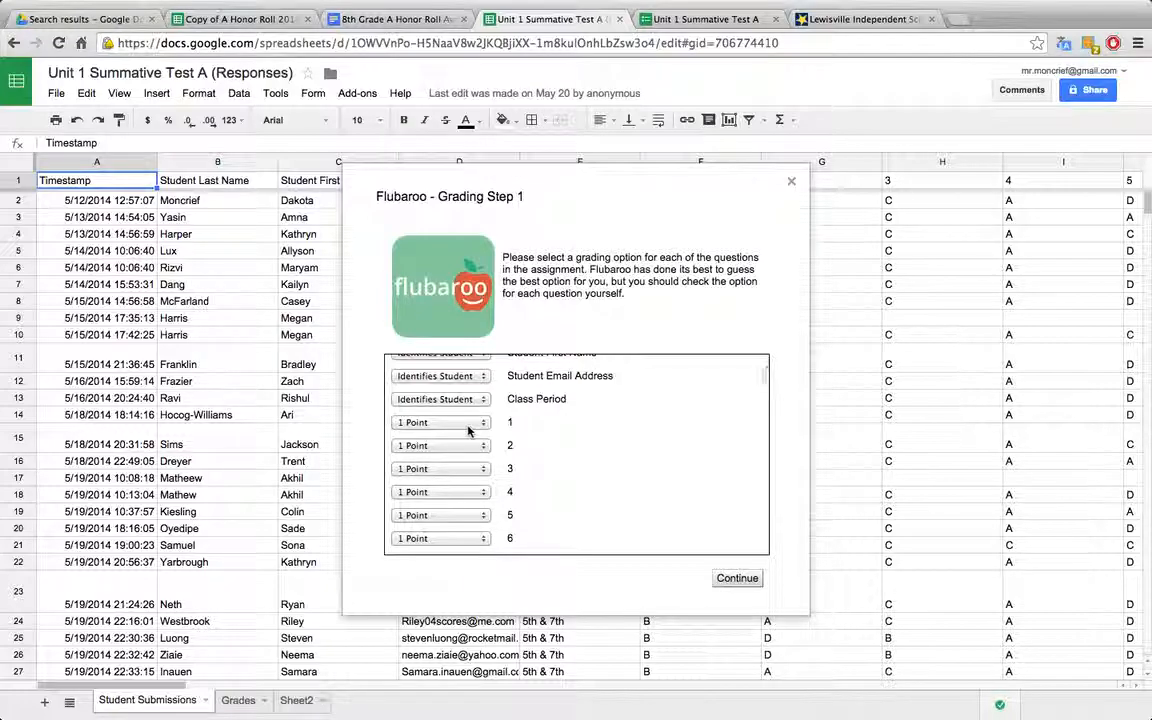
scroll(461, 512, down, 10)
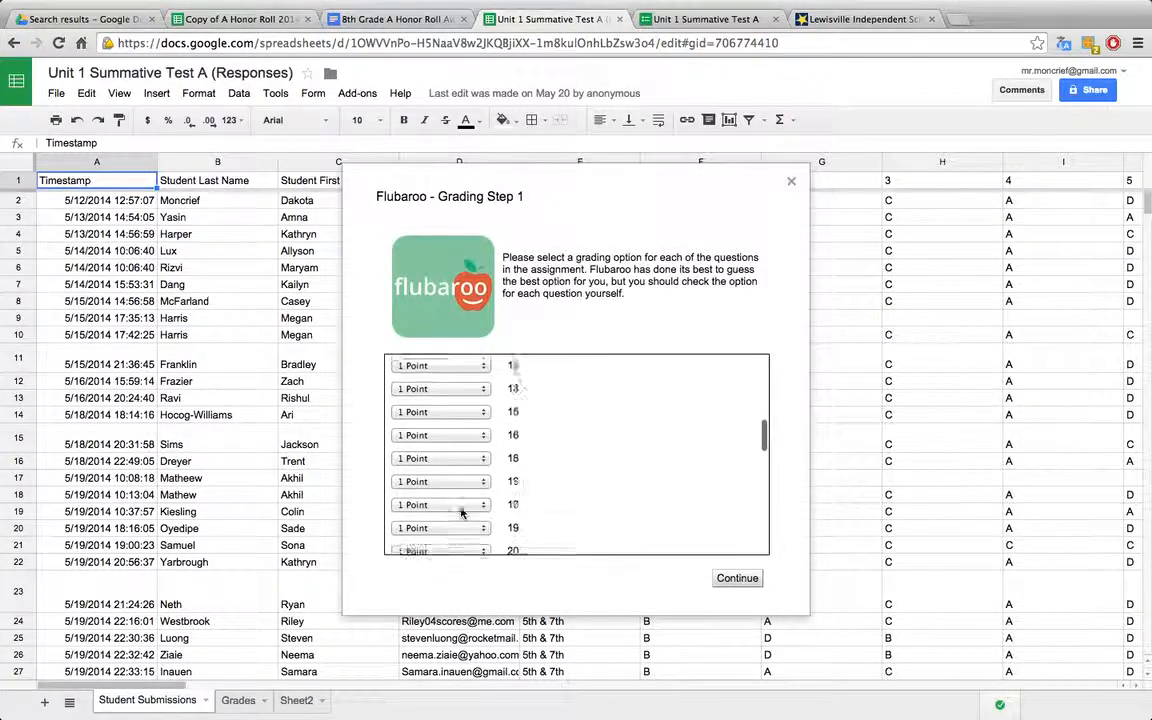
scroll(461, 512, down, 5)
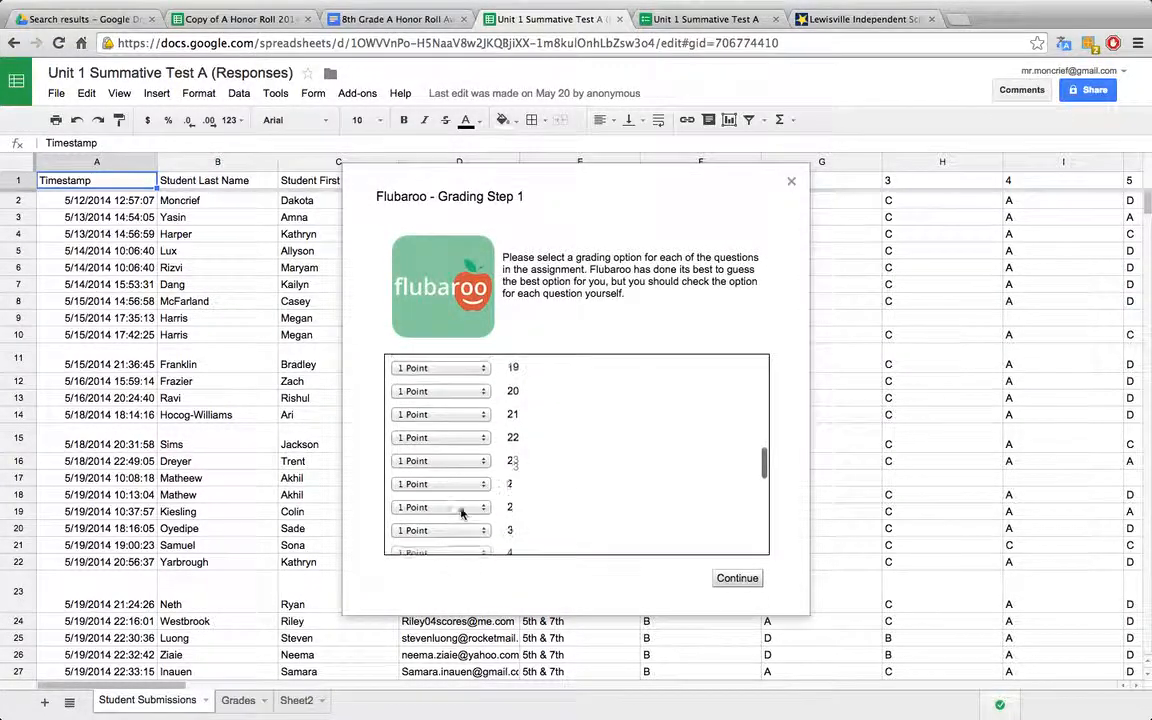
scroll(461, 512, down, 8)
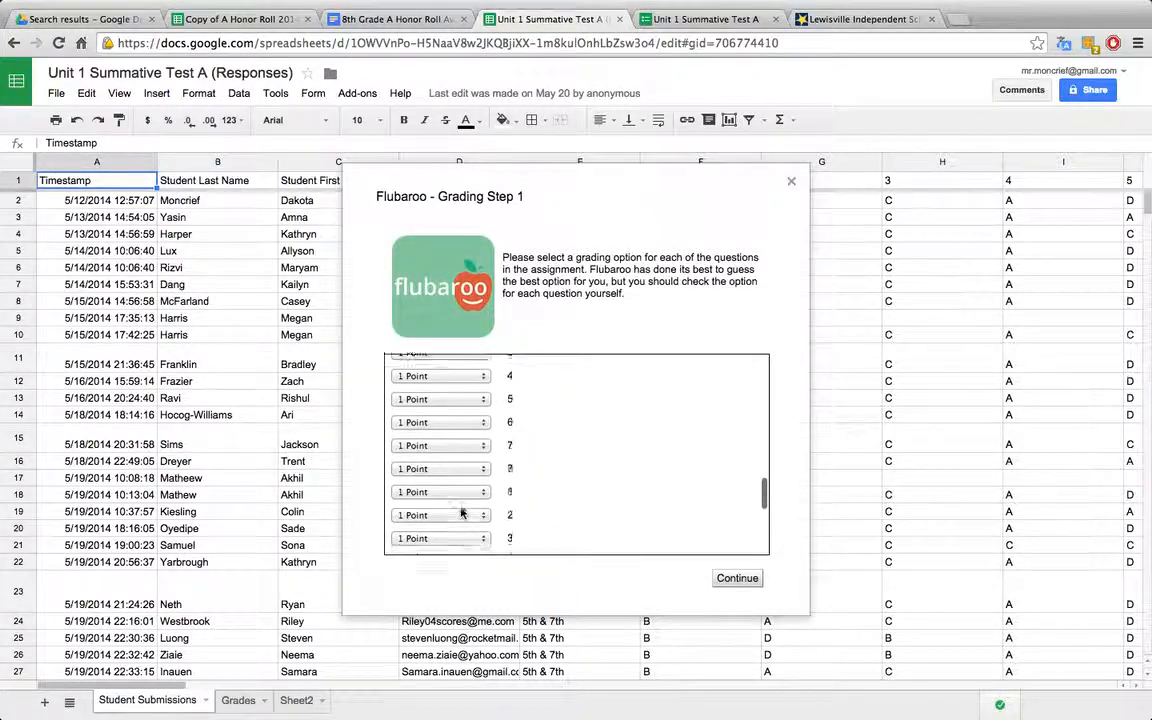
scroll(461, 512, down, 5)
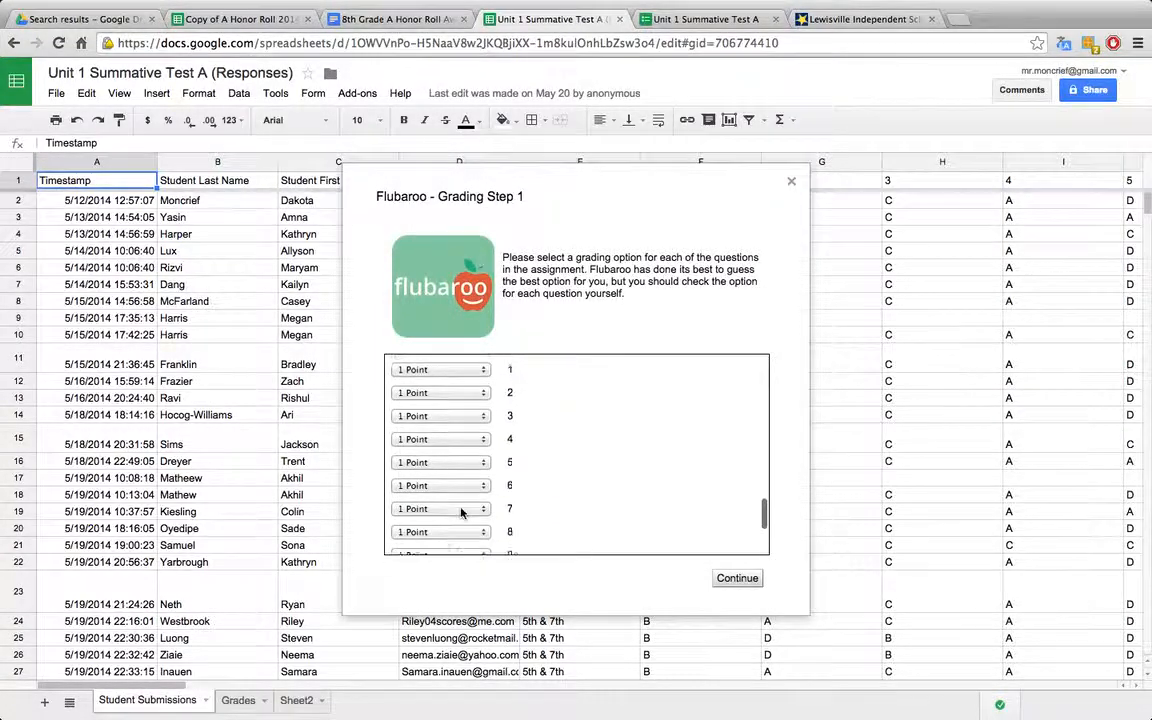
scroll(461, 512, down, 4)
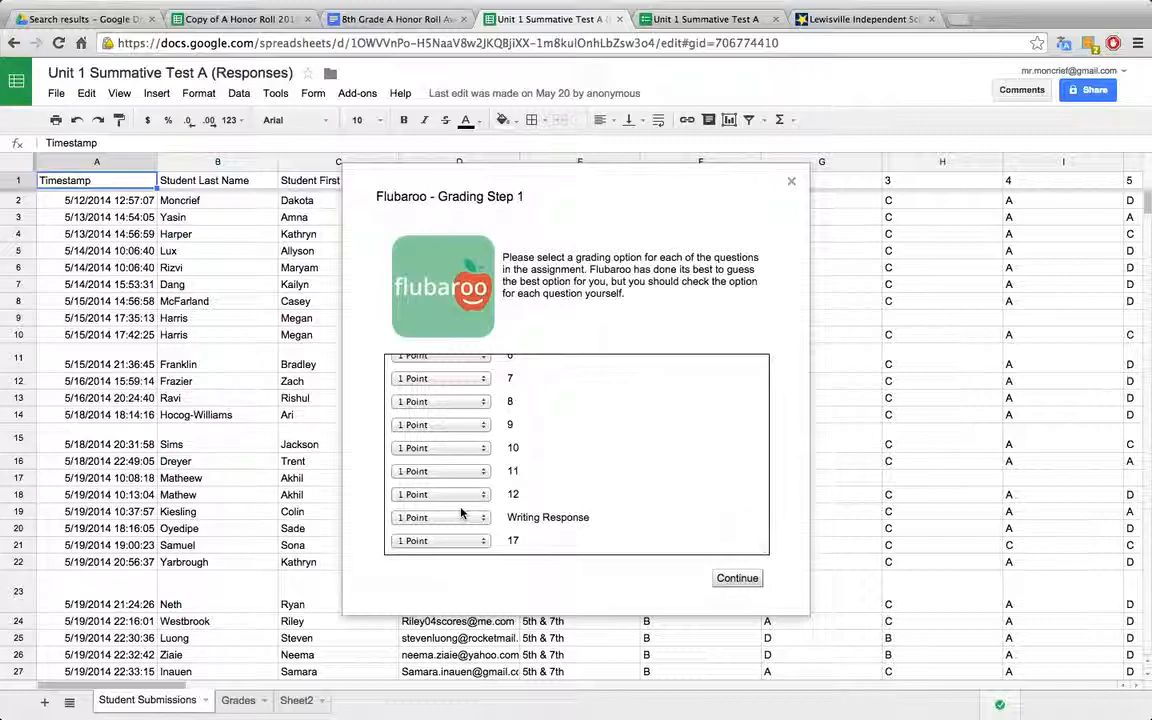
click(462, 519)
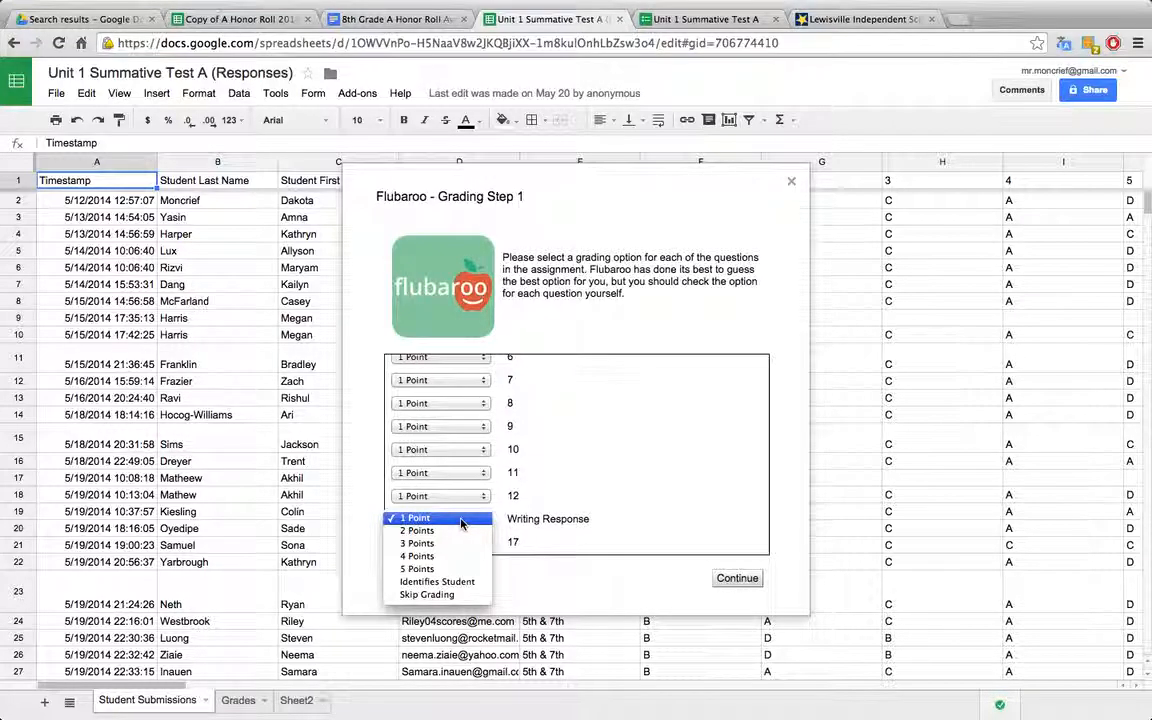
click(430, 594)
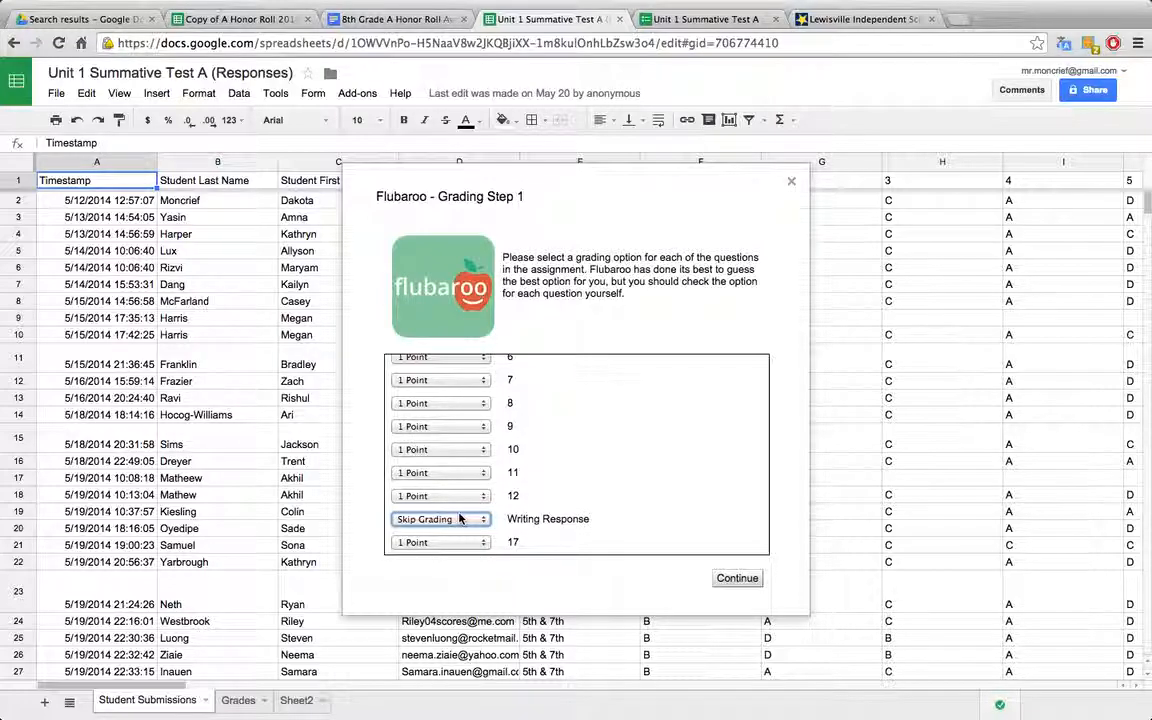
click(730, 580)
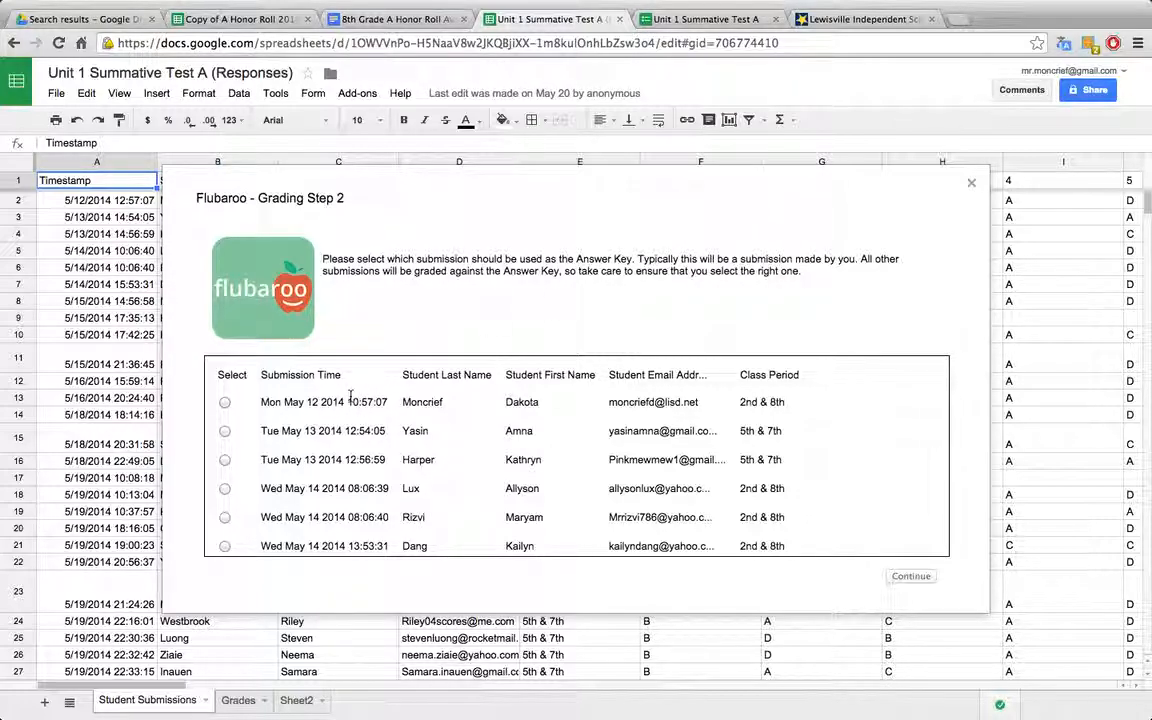
Step: Choose the first submission, dated Mon May 12 2014, as the answer key and run the grading
click(224, 402)
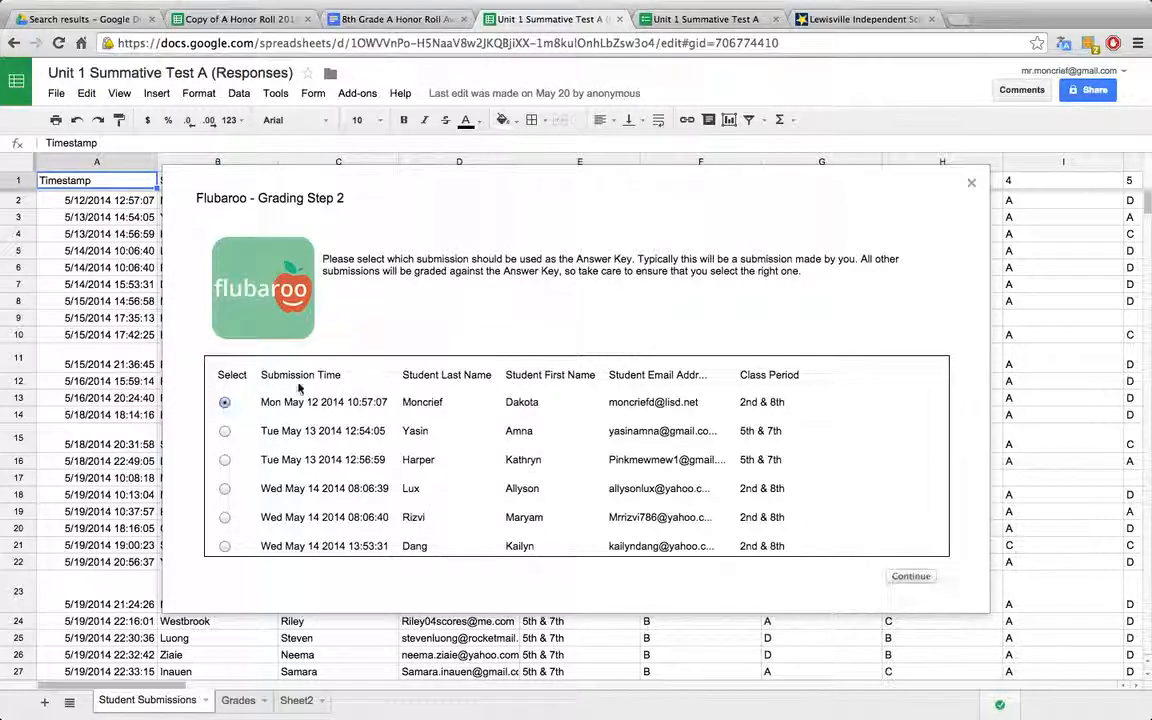
click(910, 577)
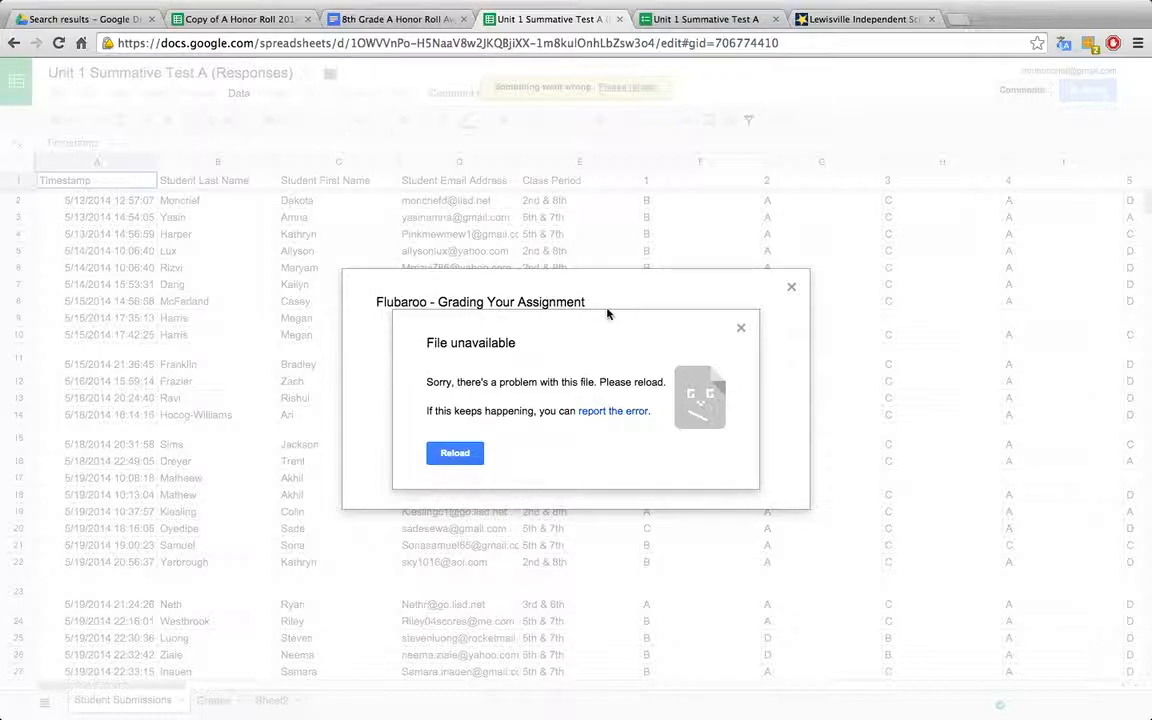
click(741, 330)
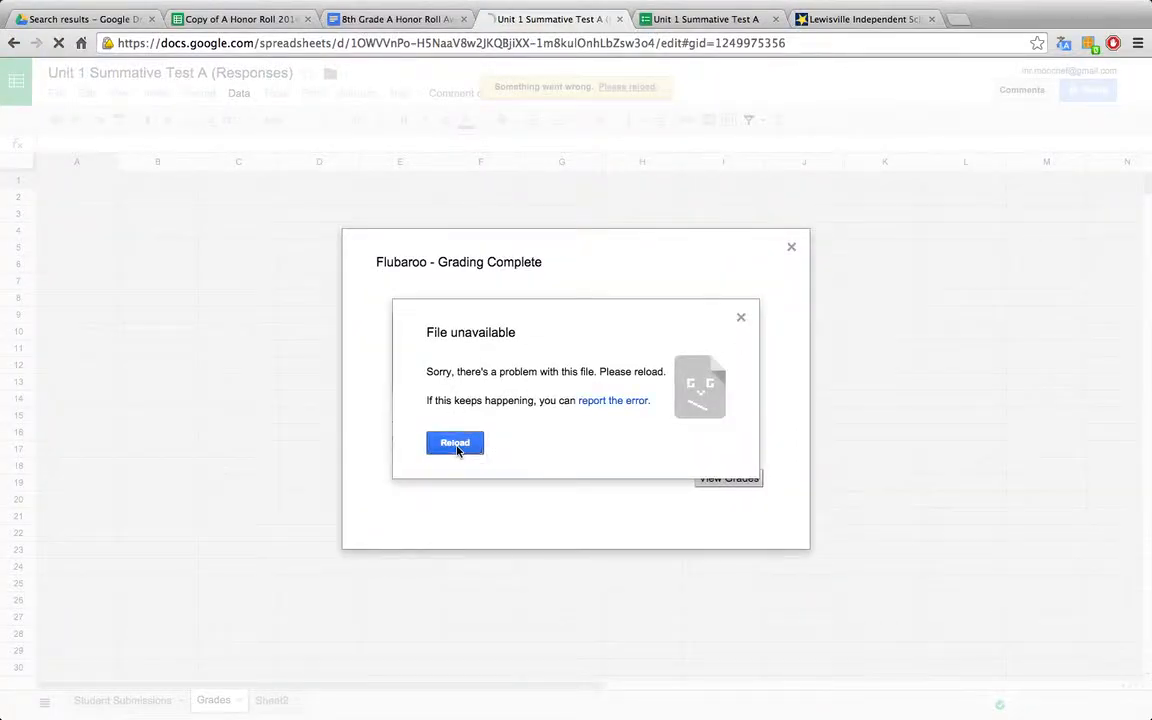
Step: Reload the unavailable responses spreadsheet to bring up the graded results
click(452, 442)
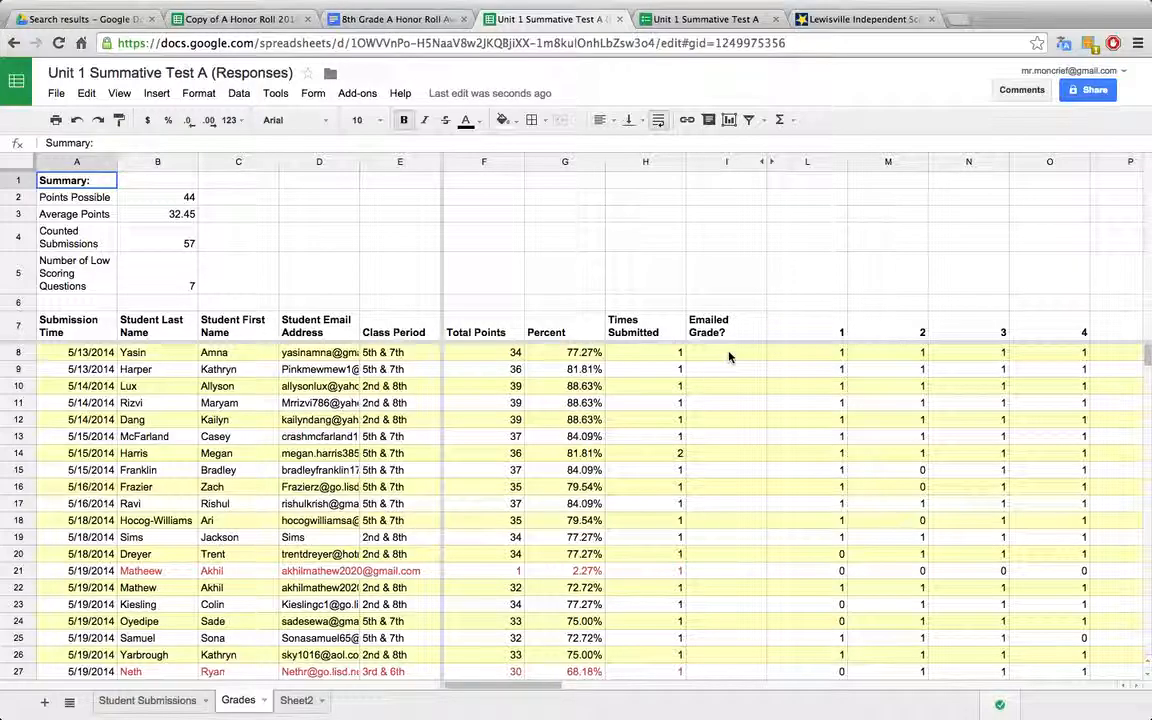
Step: Review Flubaroo's Email Grades options with Student Email Address as the address question, exclude the list of questions and scores, and close without sending
click(356, 93)
mouse_move(365, 121)
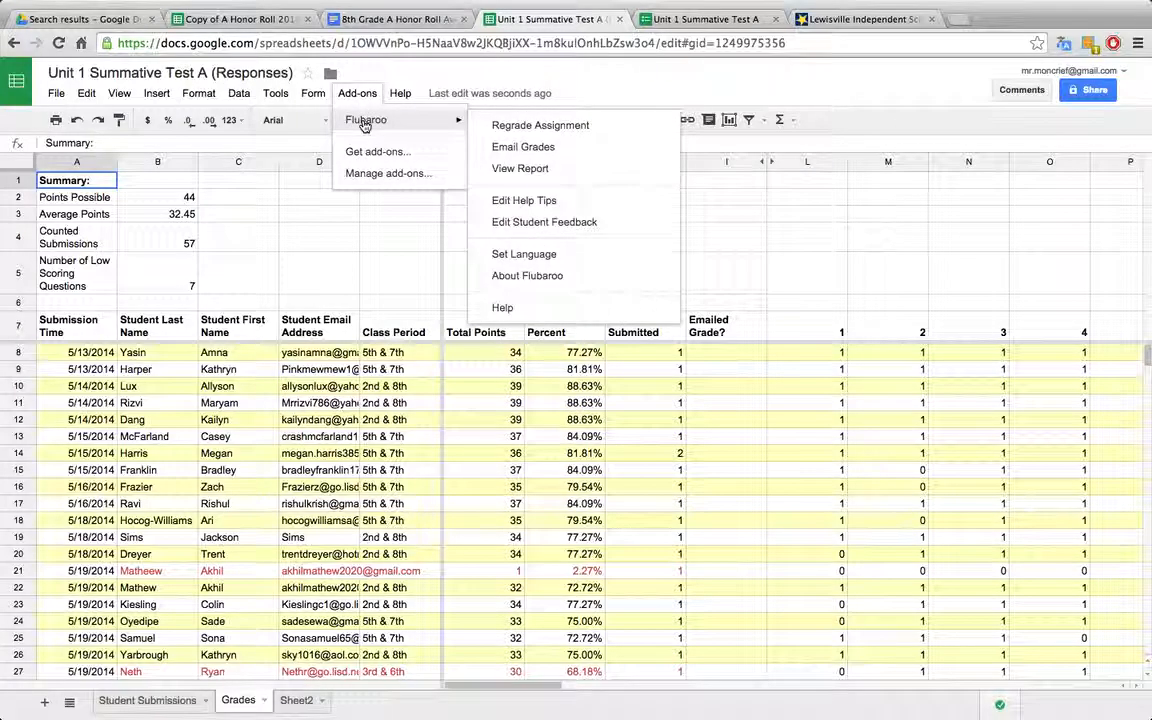
click(538, 148)
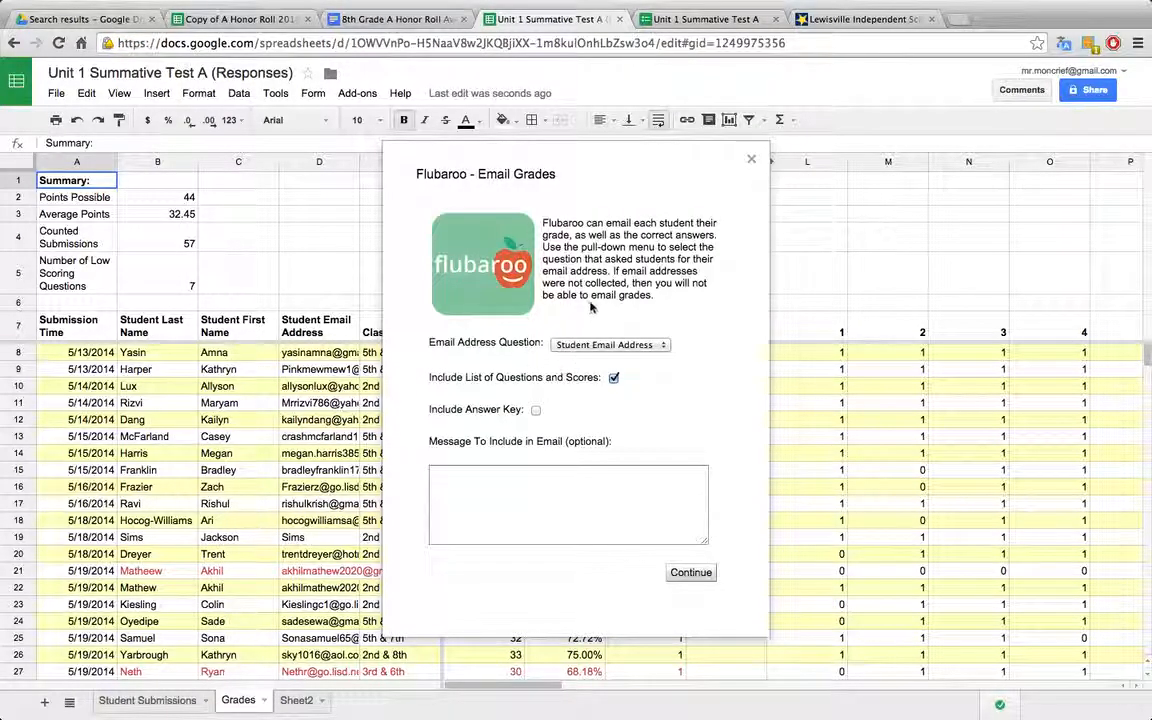
click(586, 347)
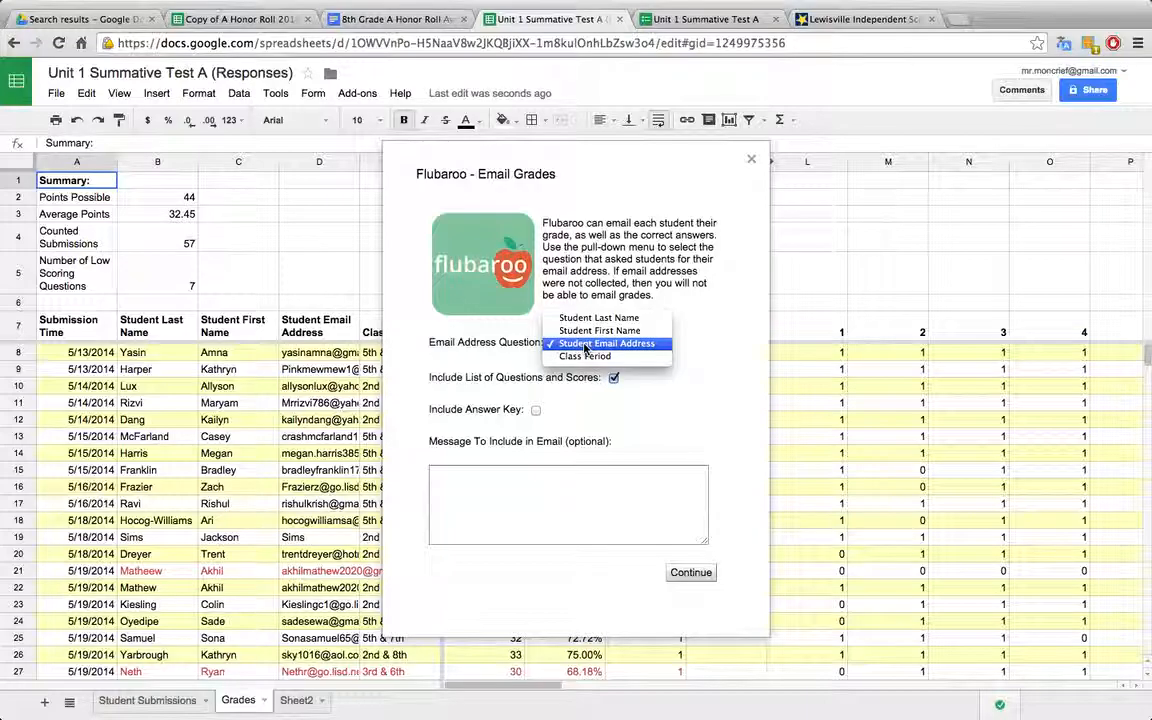
click(586, 345)
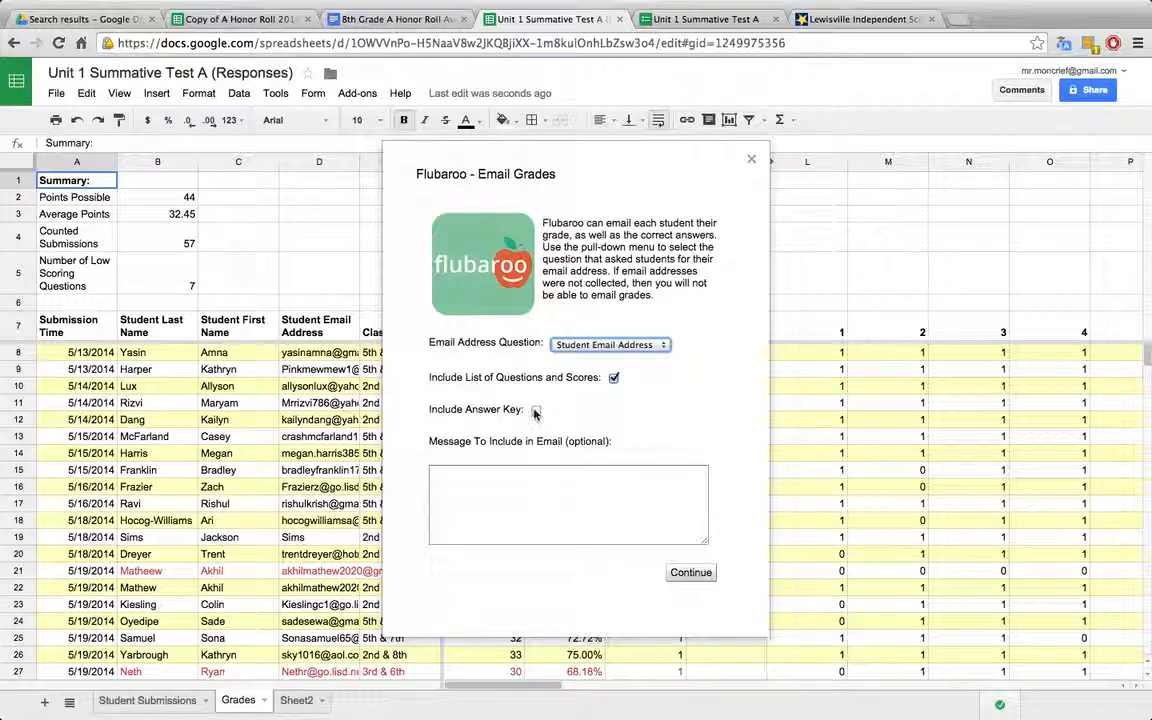
click(613, 378)
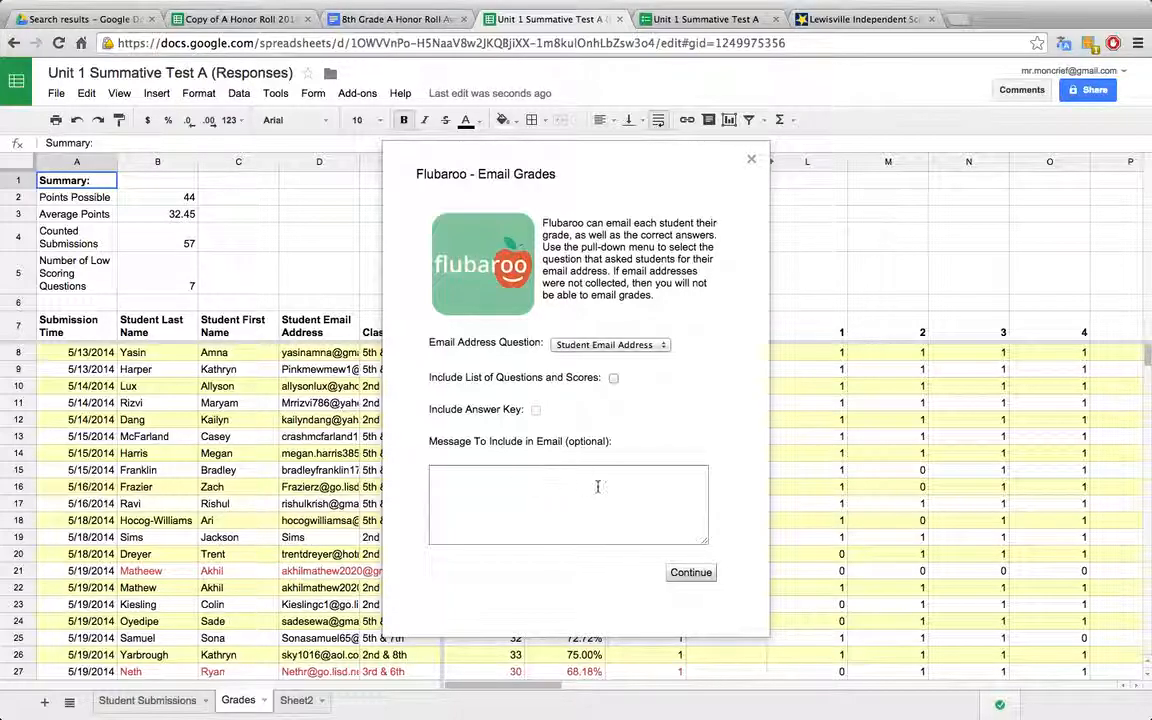
click(751, 161)
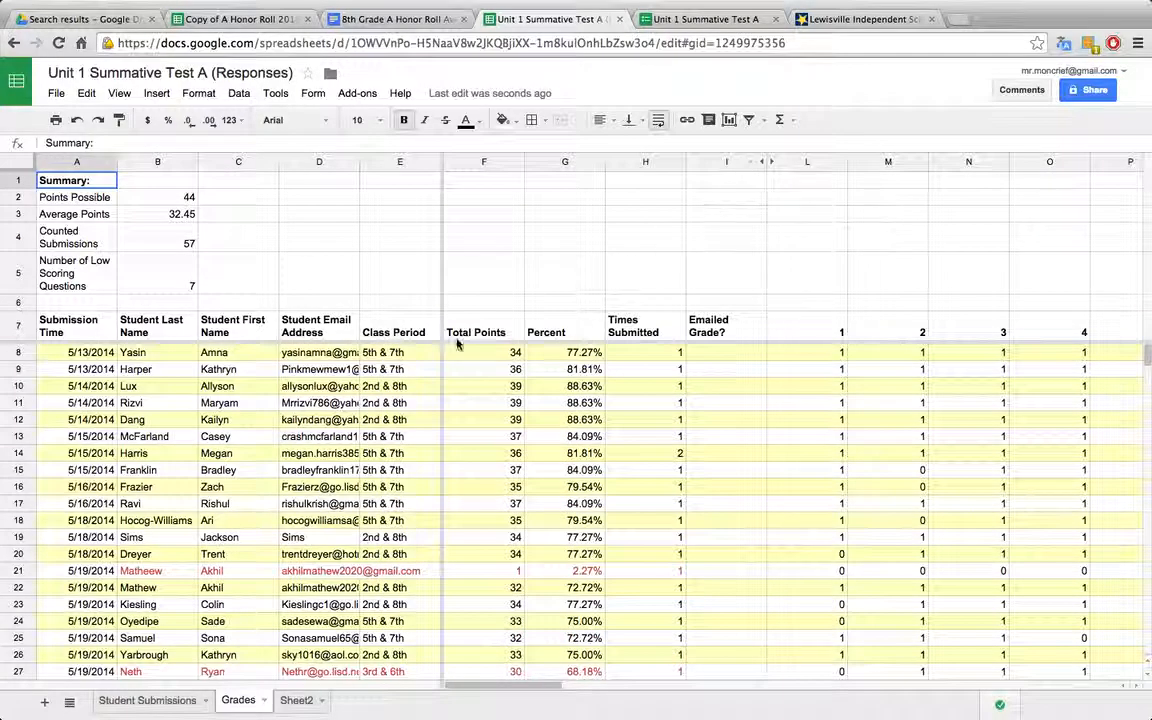